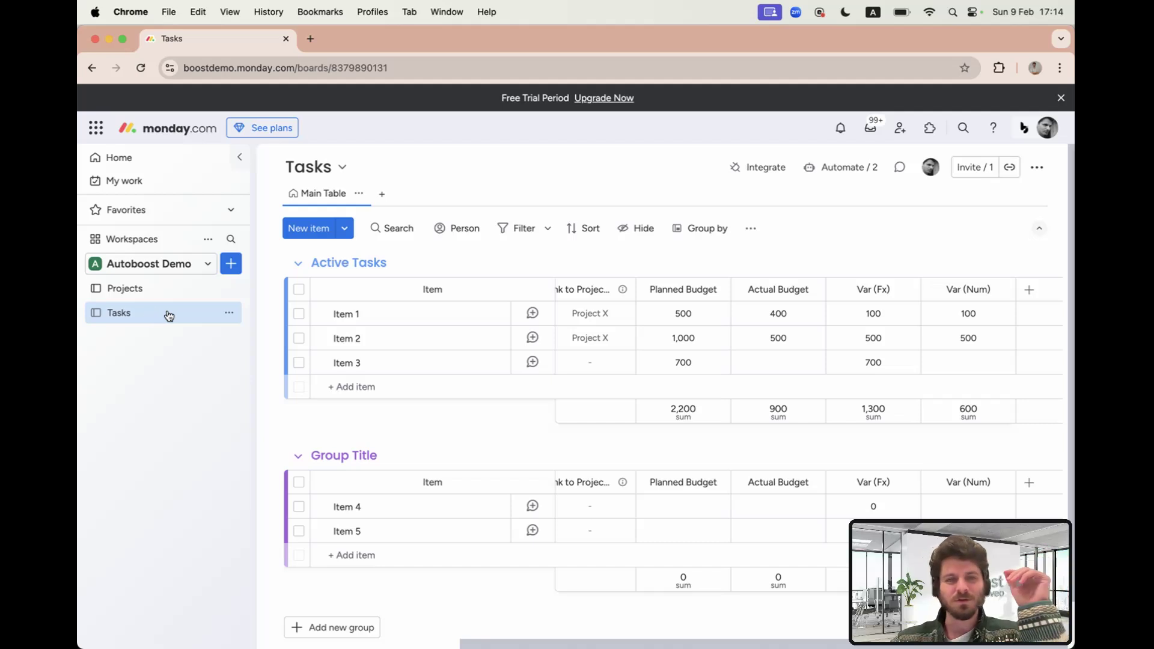
- Review the formula behind the Var (Fx) column on the Tasks board
{"action": "scroll", "coordinate": [583, 325], "scroll_direction": "left", "scroll_amount": 5}
{"action": "scroll", "coordinate": [791, 325], "scroll_direction": "right", "scroll_amount": 3}
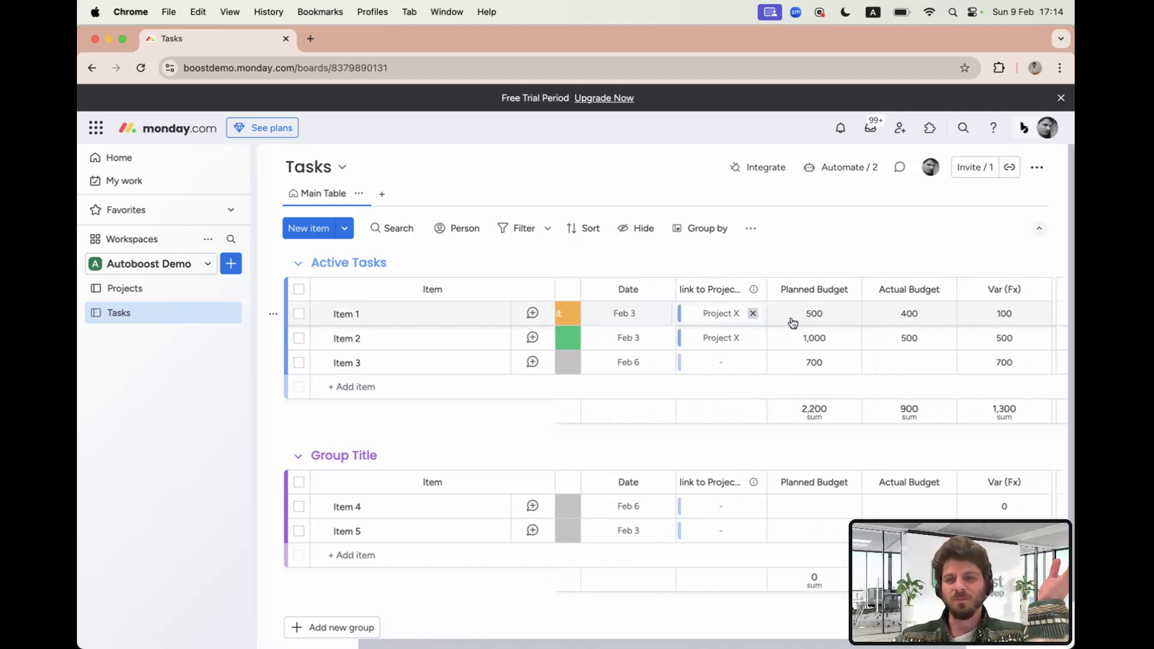
{"action": "scroll", "coordinate": [791, 317], "scroll_direction": "right", "scroll_amount": 2}
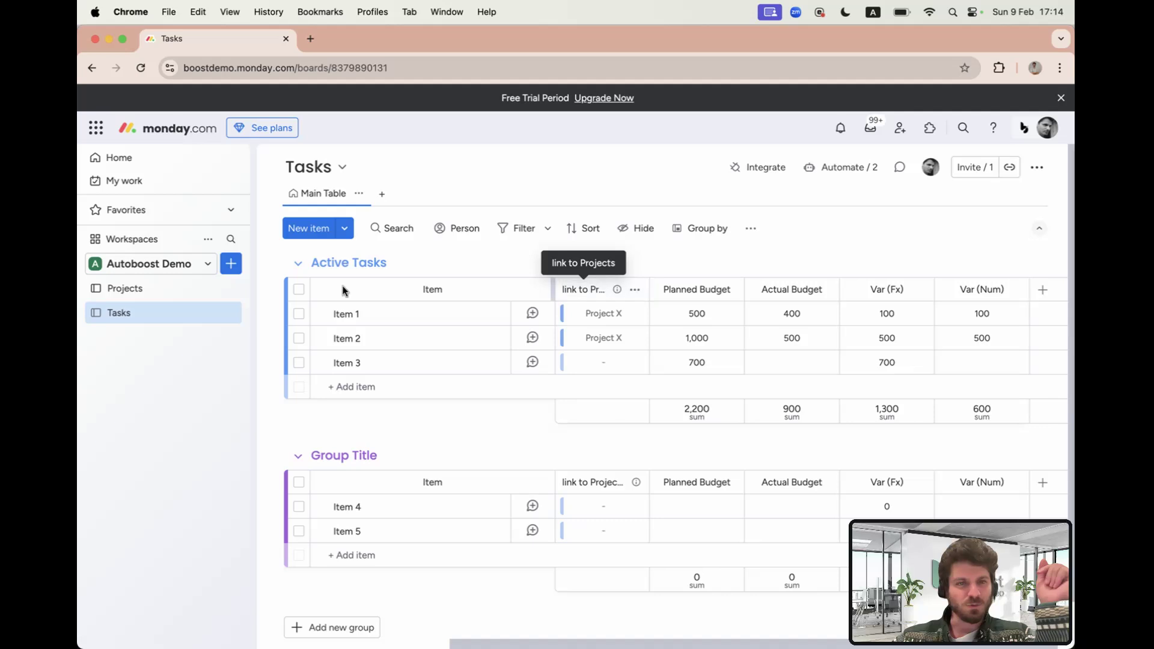
{"action": "scroll", "coordinate": [782, 316], "scroll_direction": "right", "scroll_amount": 1}
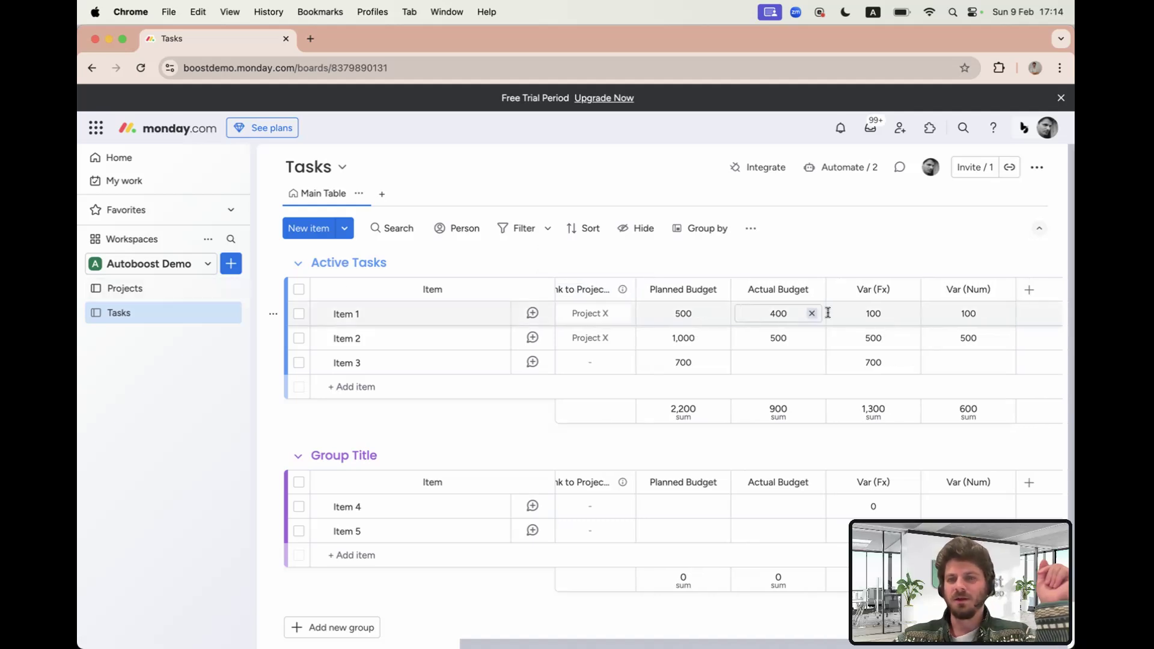
{"action": "left_click", "coordinate": [863, 336]}
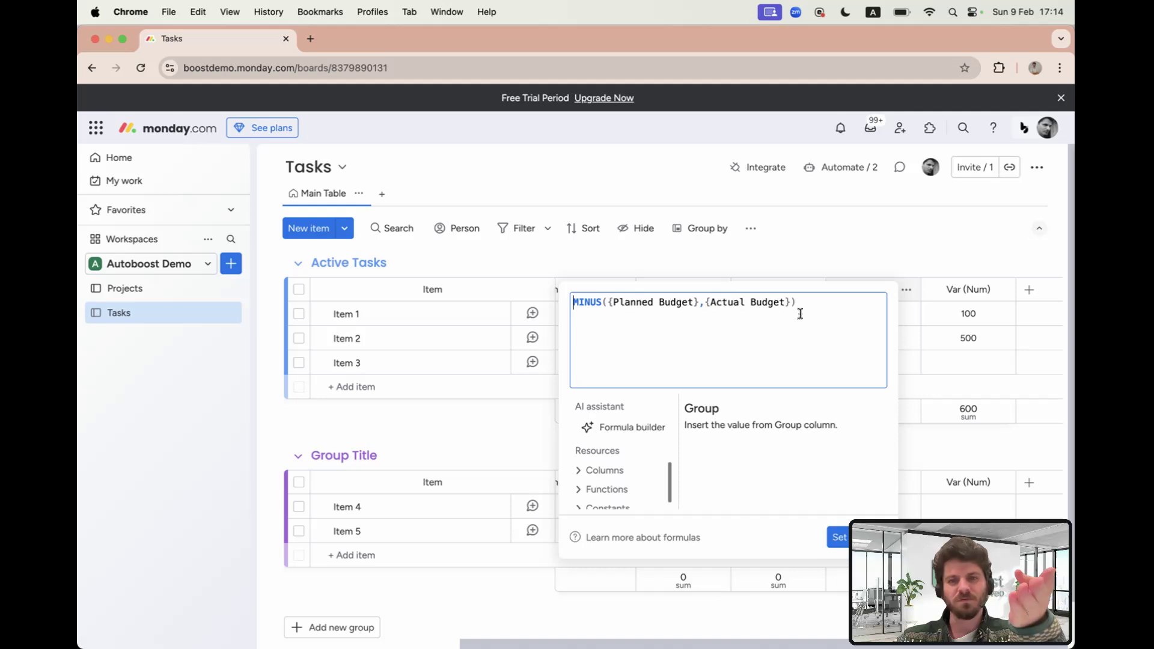
{"action": "left_click", "coordinate": [835, 261]}
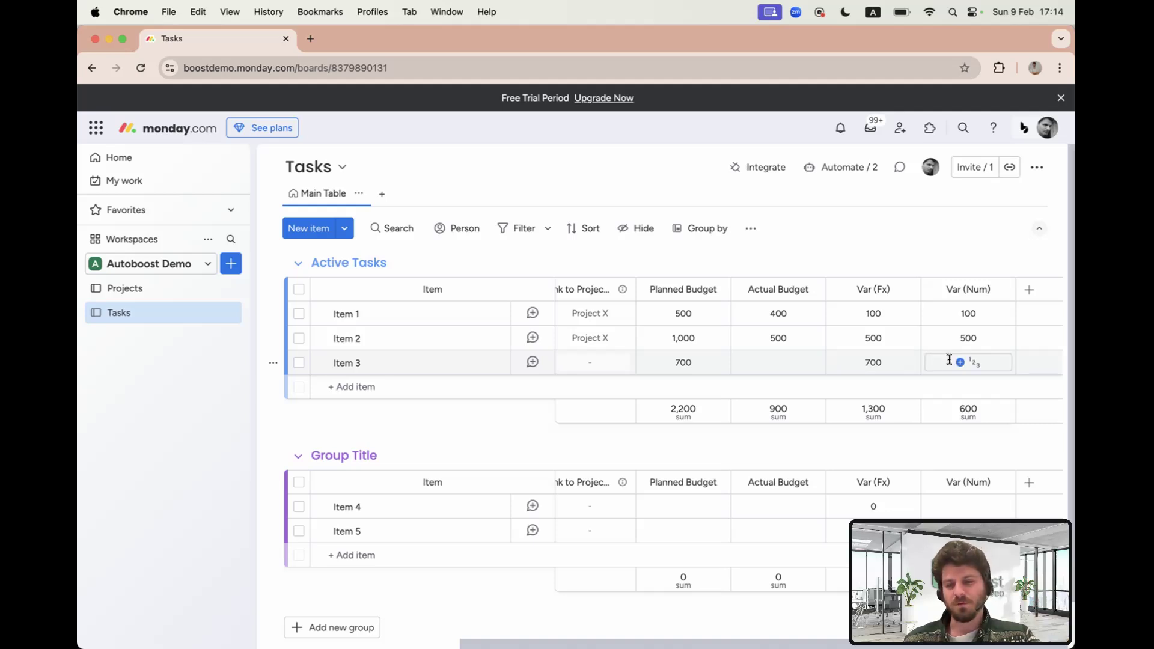
- Search the automation templates for "boos" and choose Autoboost's template that copies a formula column's calculated value to a column when a column changes
{"action": "left_click", "coordinate": [752, 168]}
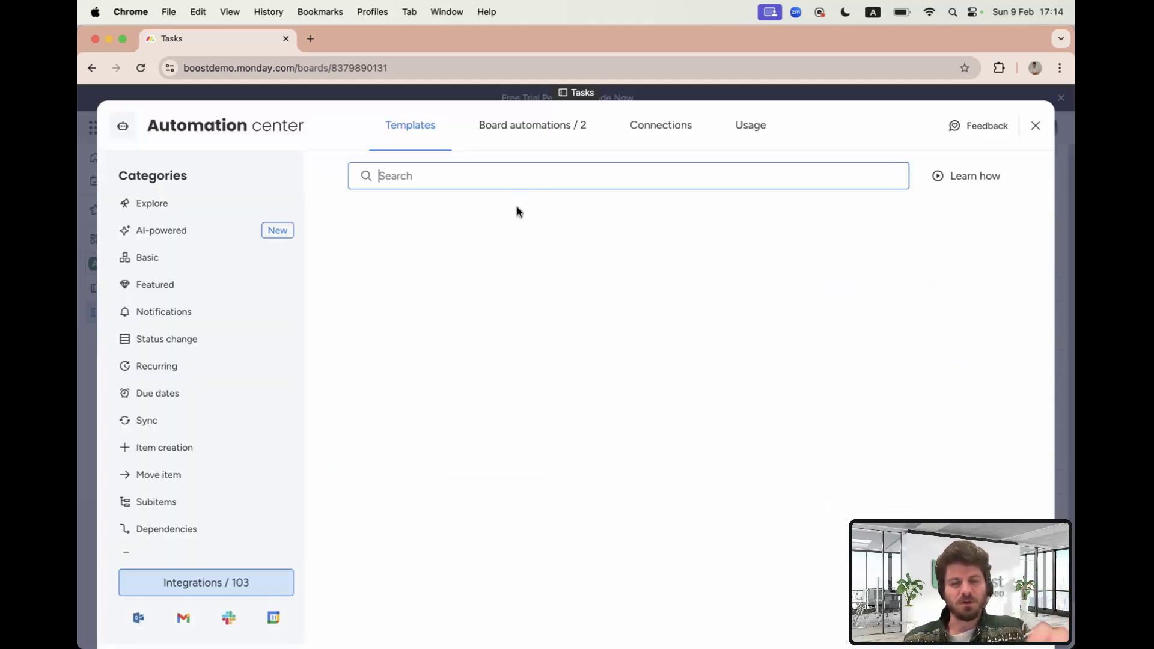
{"action": "type", "text": "boos"}
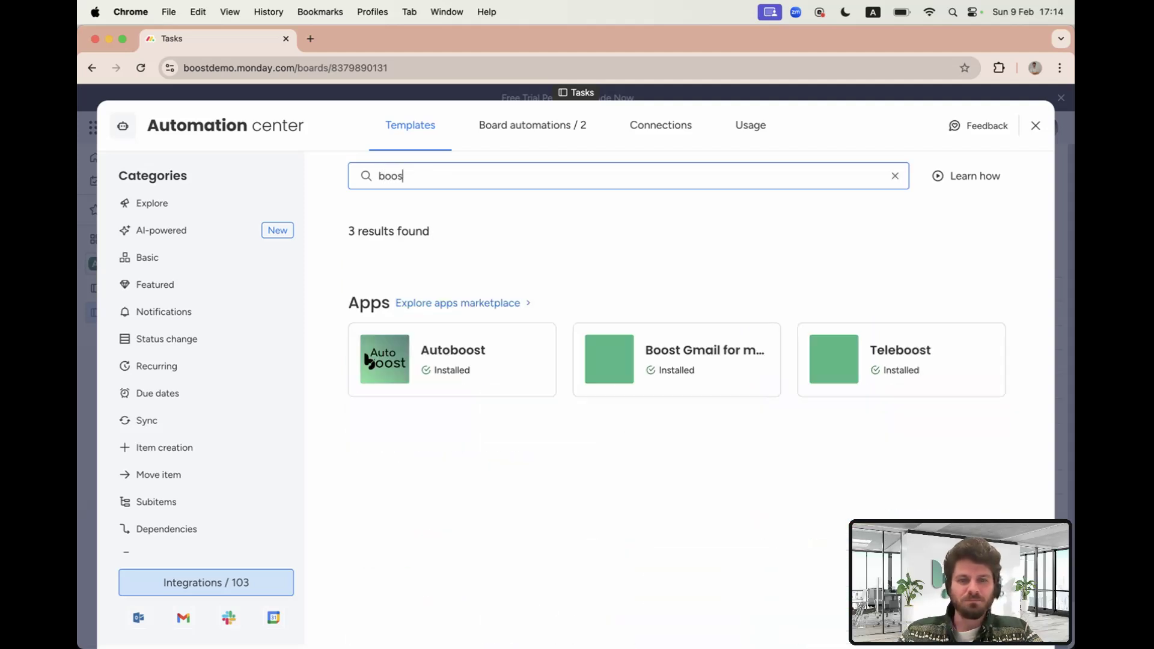
{"action": "left_click", "coordinate": [478, 348]}
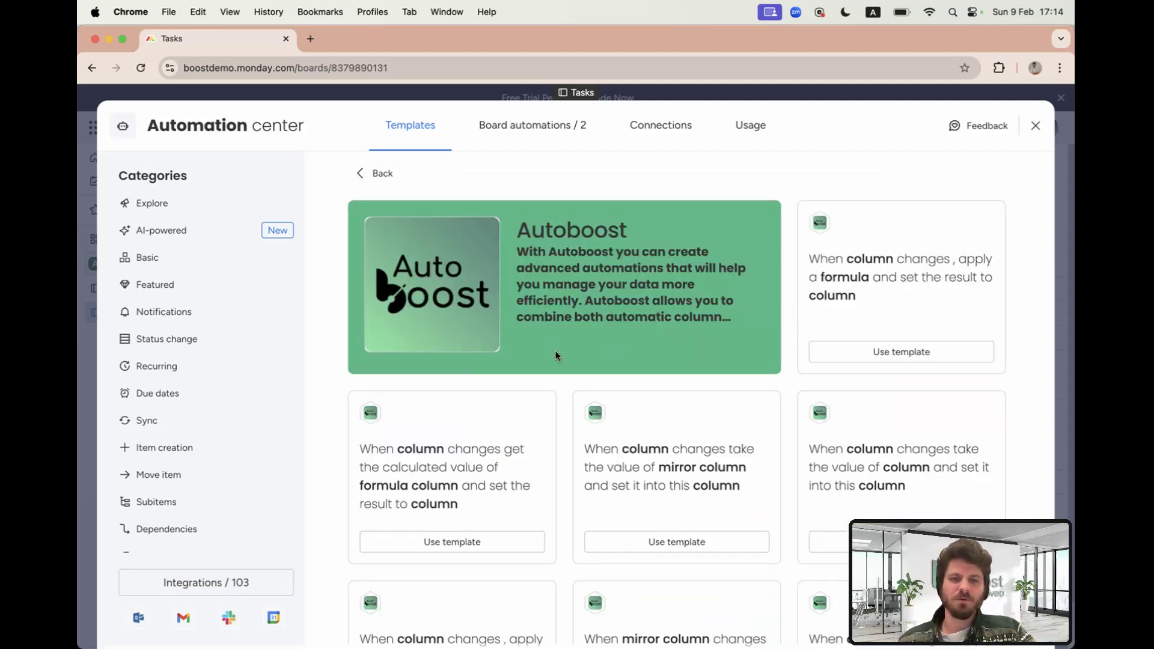
{"action": "scroll", "coordinate": [554, 418], "scroll_direction": "down", "scroll_amount": 2}
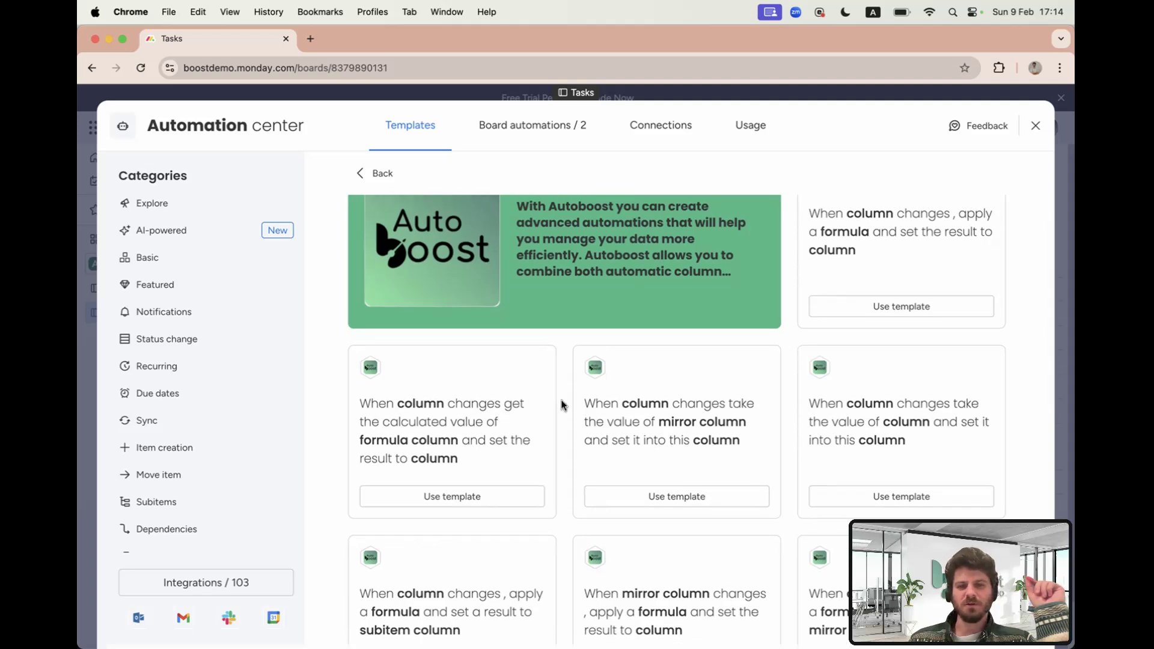
{"action": "scroll", "coordinate": [561, 405], "scroll_direction": "down", "scroll_amount": 1}
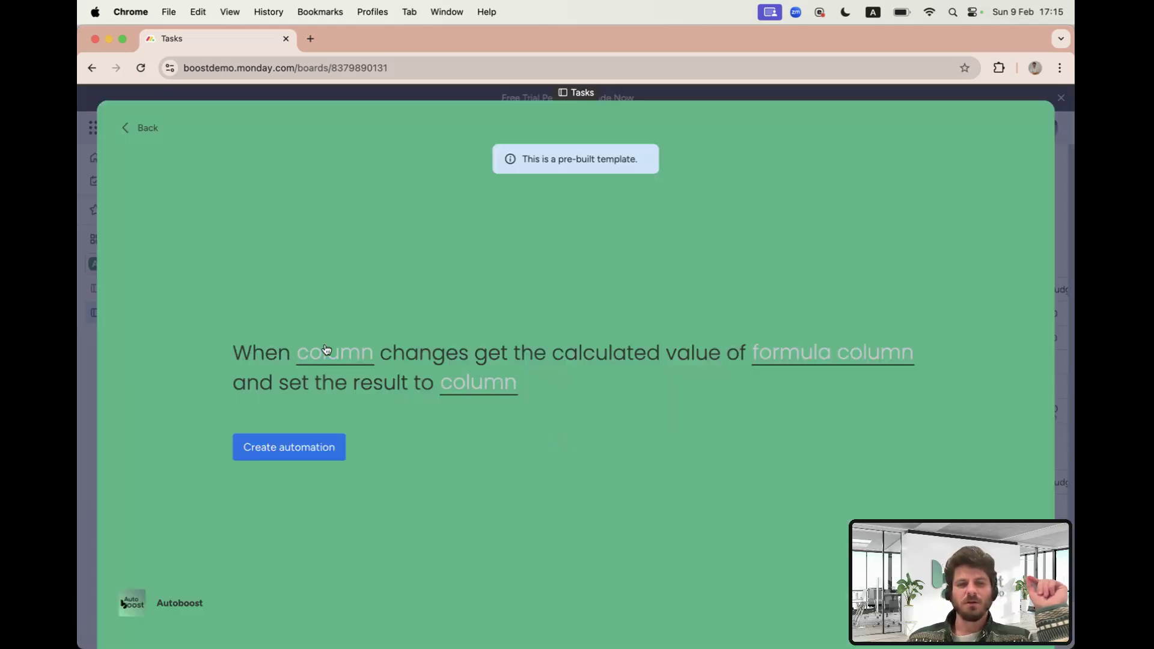
- Set Actual Budget as the automation's trigger column and Var (Fx) as its formula column
{"action": "left_click", "coordinate": [325, 350]}
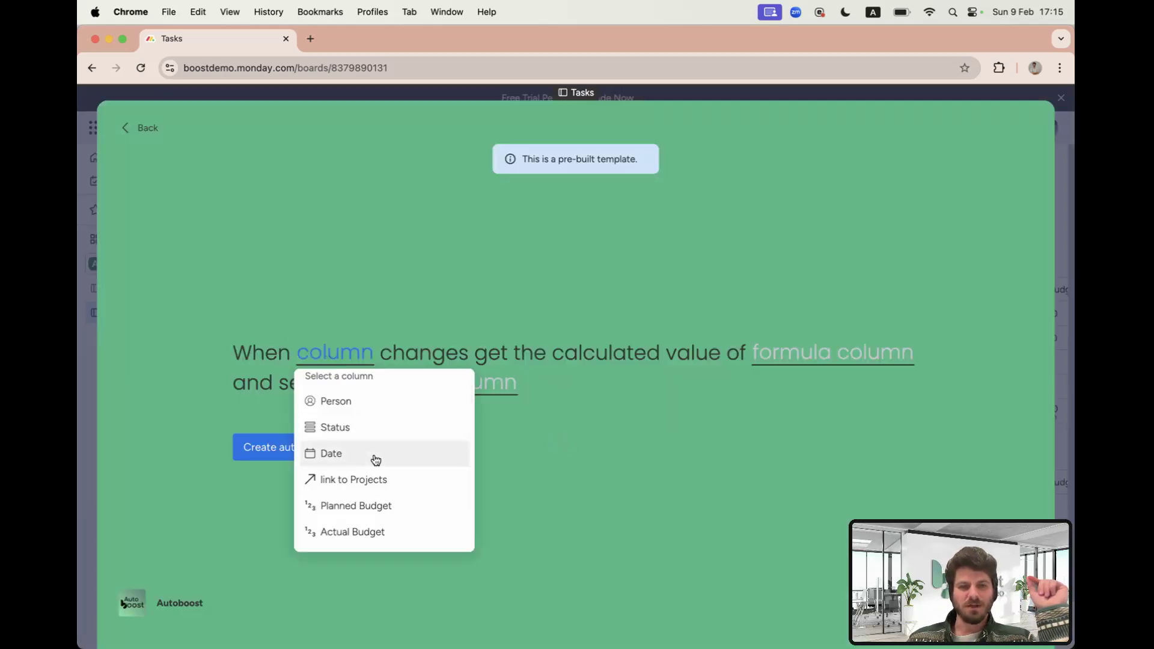
{"action": "scroll", "coordinate": [376, 459], "scroll_direction": "down", "scroll_amount": 2}
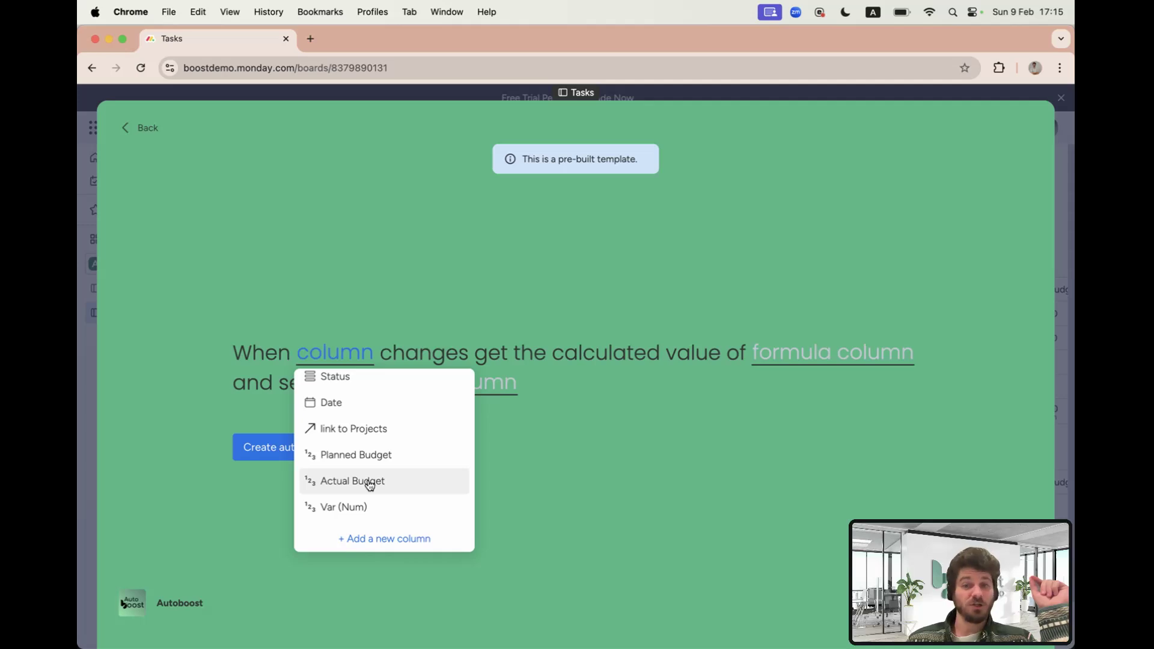
{"action": "left_click", "coordinate": [370, 483]}
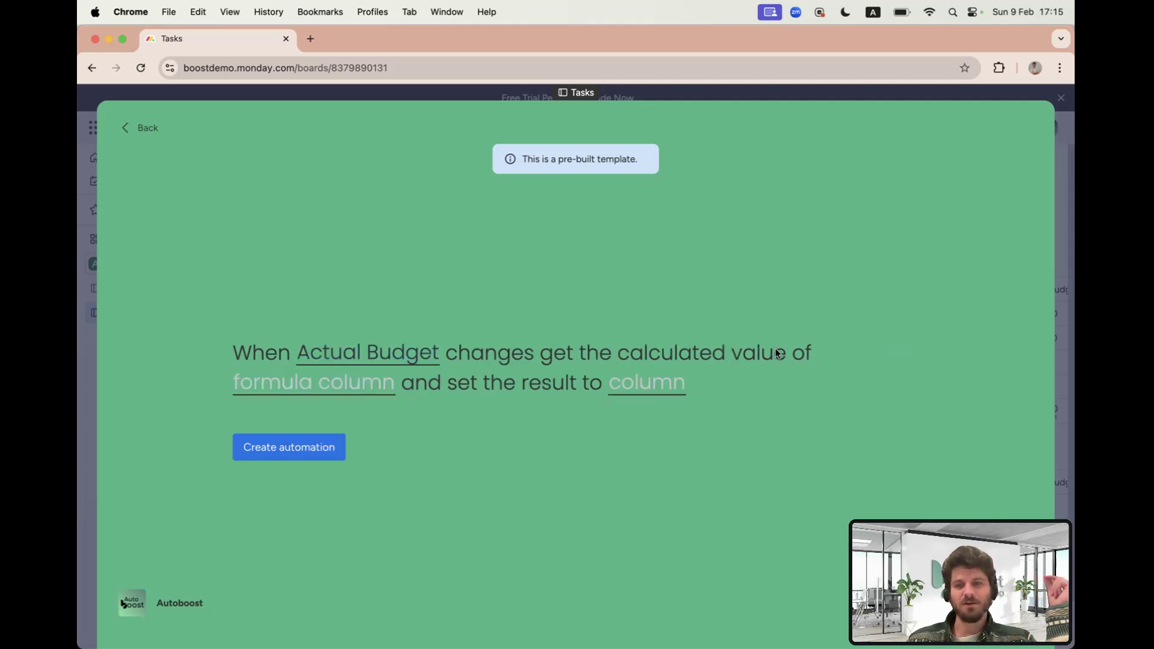
{"action": "left_click", "coordinate": [312, 394]}
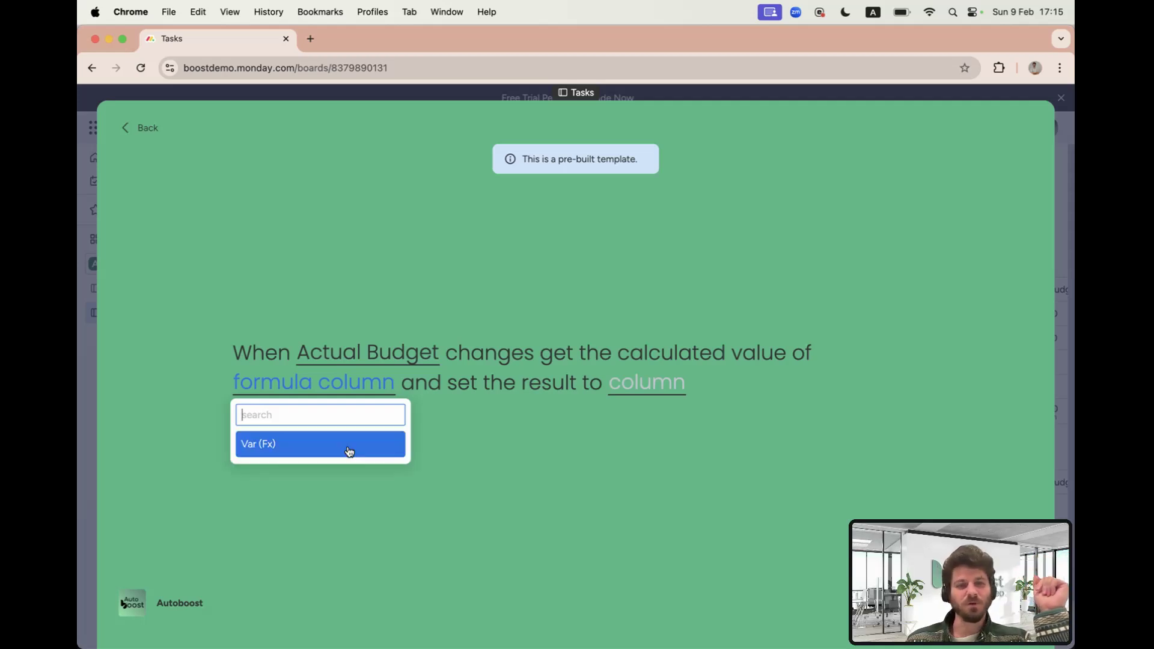
{"action": "left_click", "coordinate": [349, 452]}
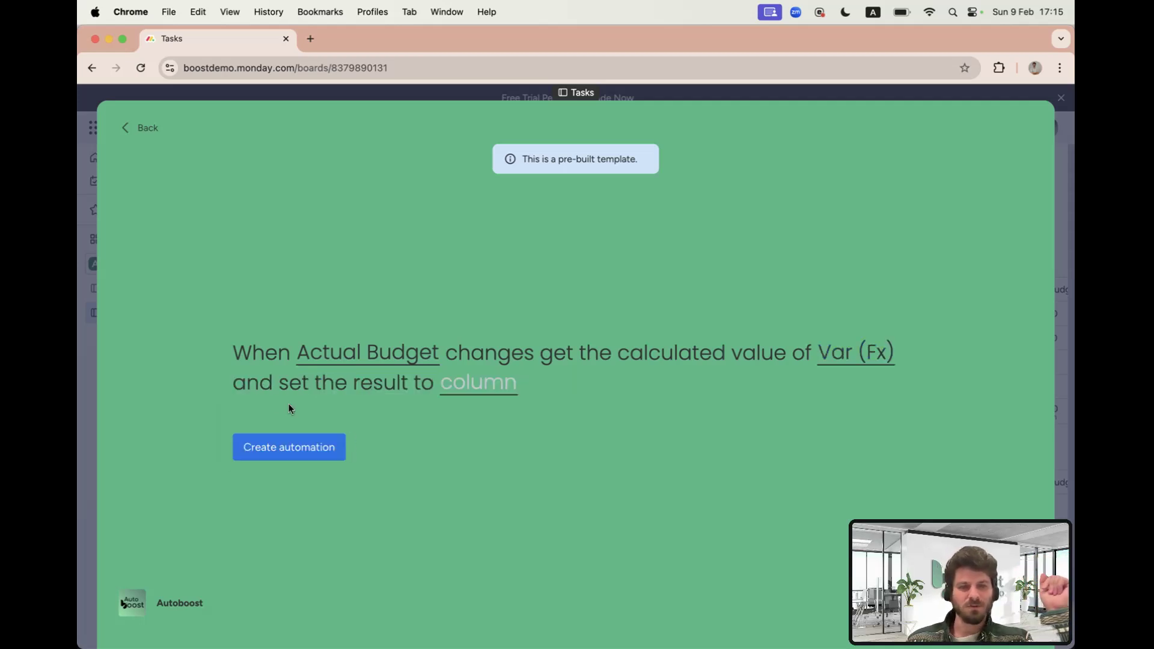
- Send the automation's result to Var (Num), create the automation and return to the Tasks board
{"action": "left_click", "coordinate": [445, 390]}
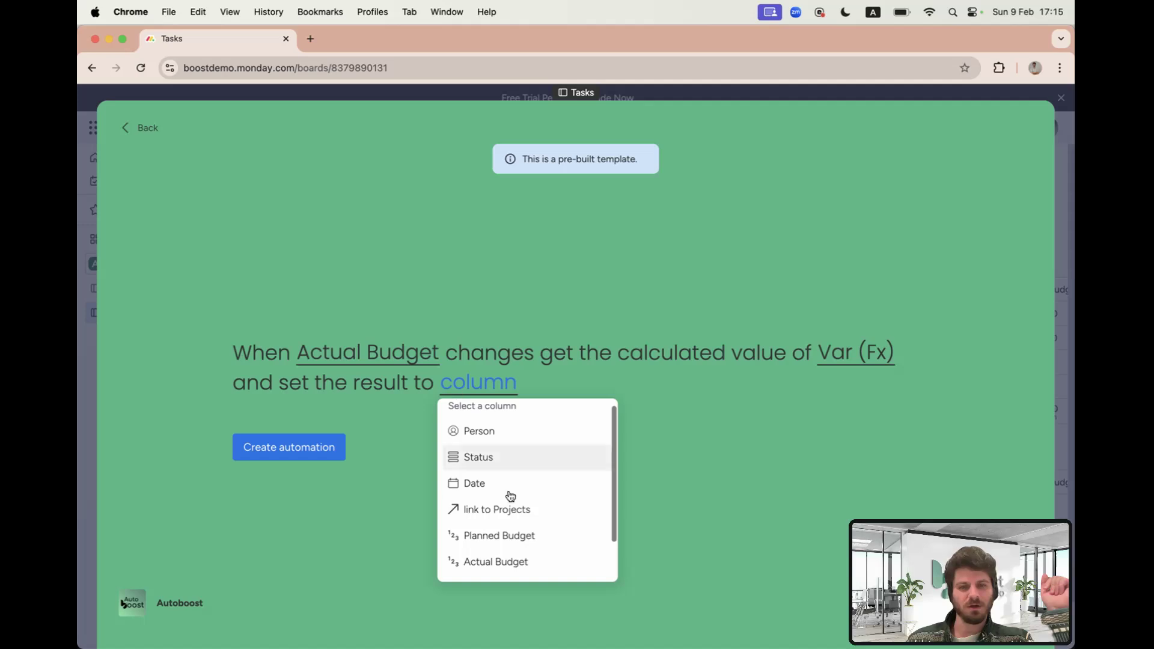
{"action": "scroll", "coordinate": [510, 499], "scroll_direction": "down", "scroll_amount": 2}
{"action": "left_click", "coordinate": [493, 539]}
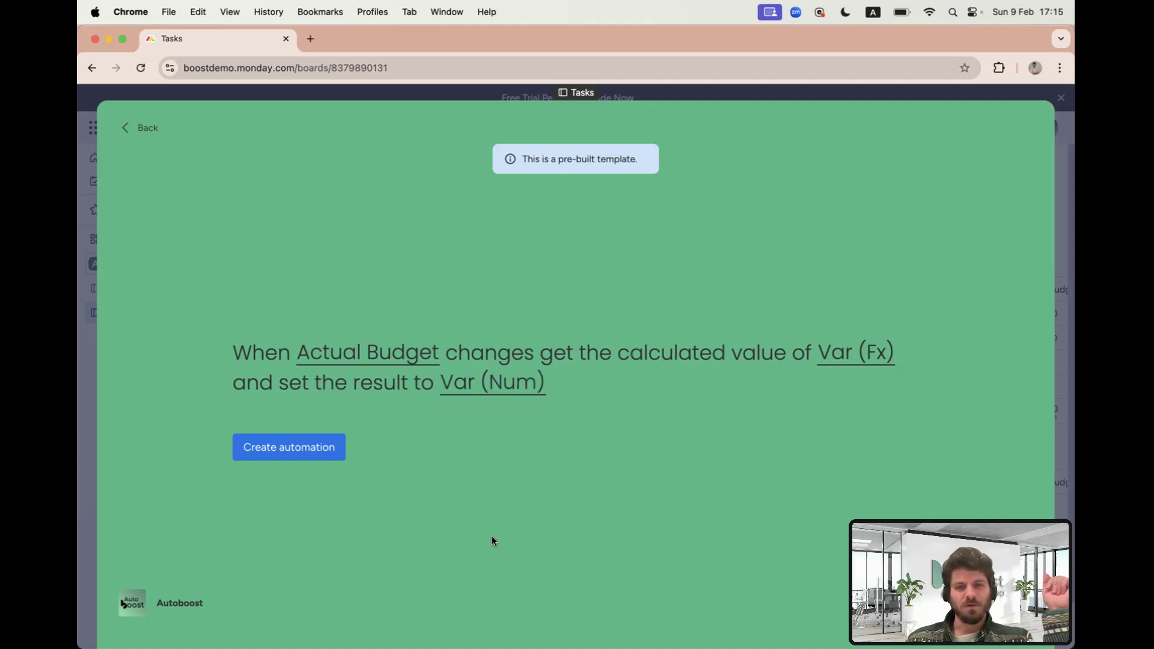
{"action": "left_click", "coordinate": [285, 455]}
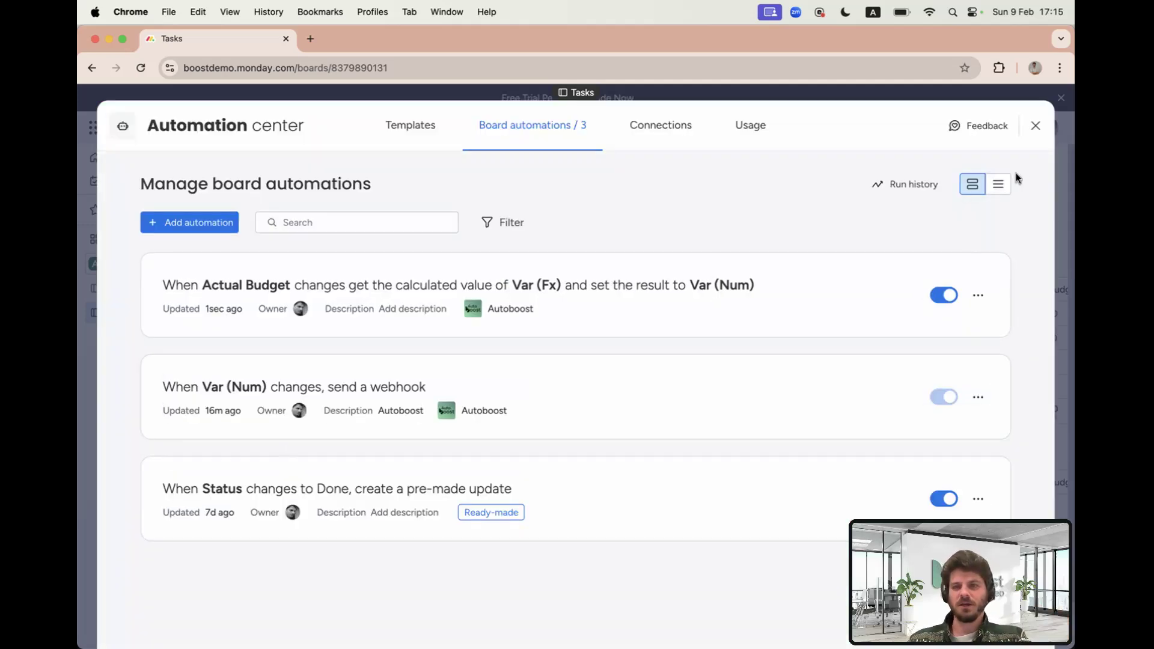
{"action": "left_click", "coordinate": [1036, 126]}
- Set Item 3's Actual Budget to 300 in the Active Tasks group
{"action": "scroll", "coordinate": [746, 325], "scroll_direction": "right", "scroll_amount": 5}
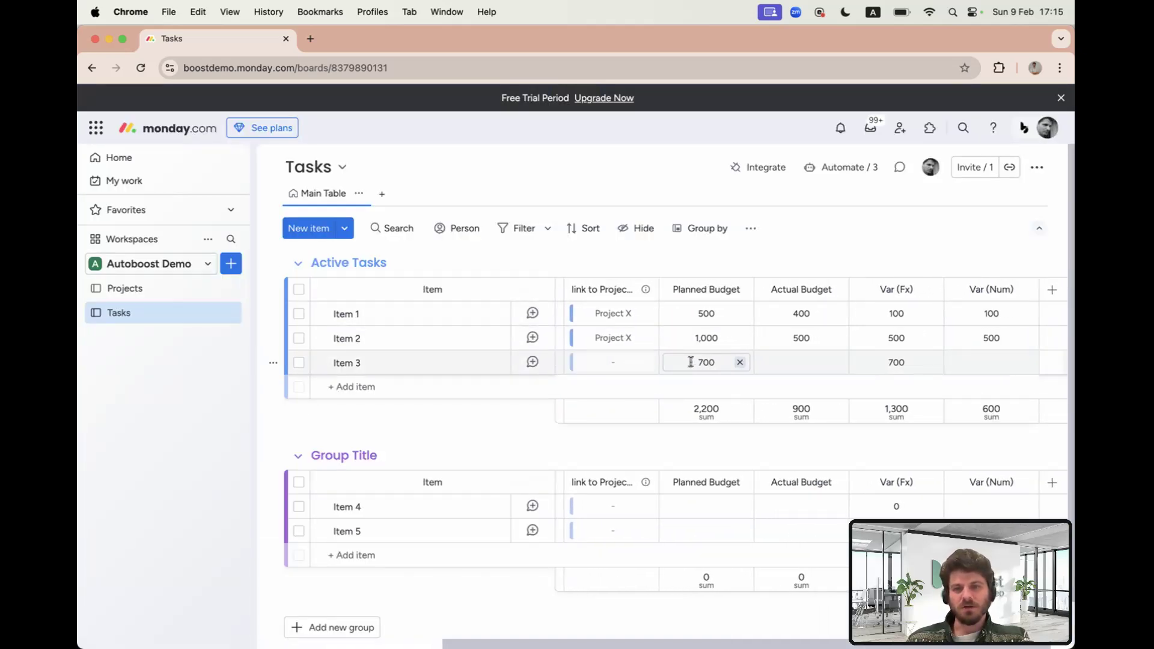
{"action": "left_click", "coordinate": [784, 359]}
{"action": "type", "text": "0300"}
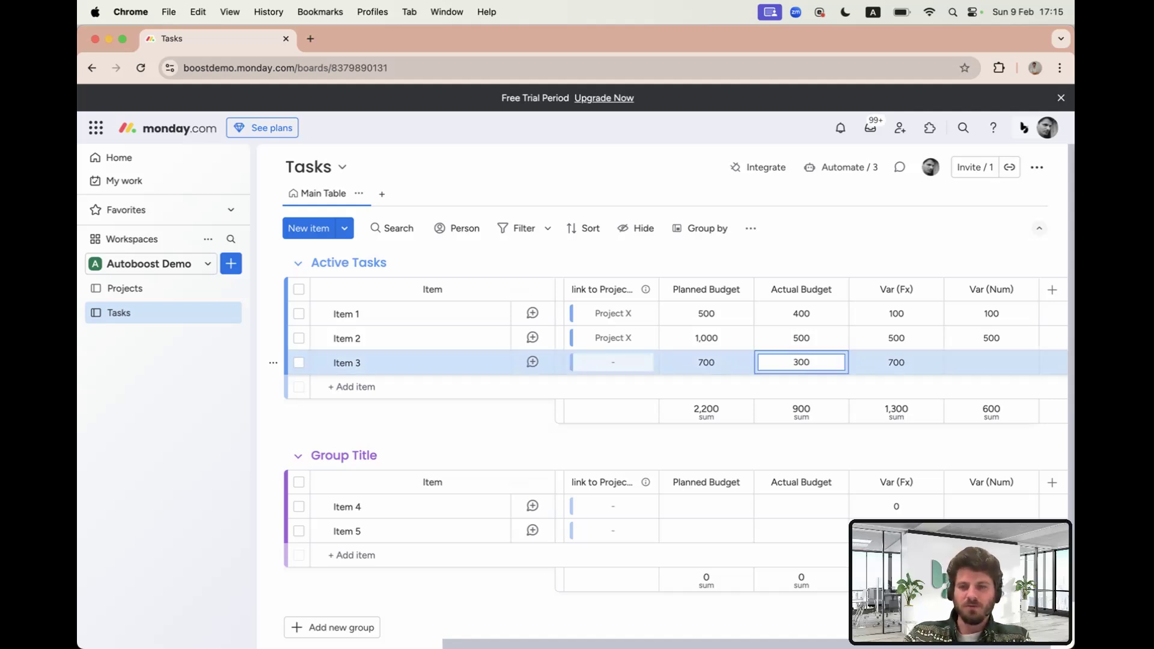
{"action": "key", "text": "Return"}
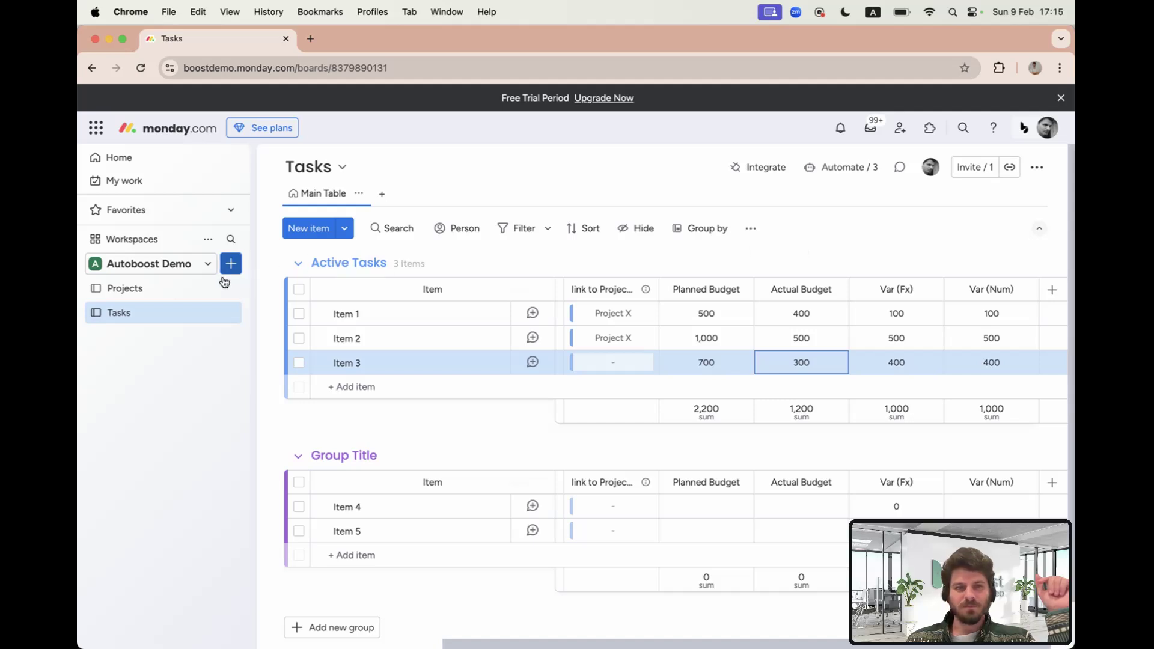
- Open the Projects board and examine Project X's linked tasks, project budget, mirrored task budgets and variance columns
{"action": "left_click", "coordinate": [191, 294]}
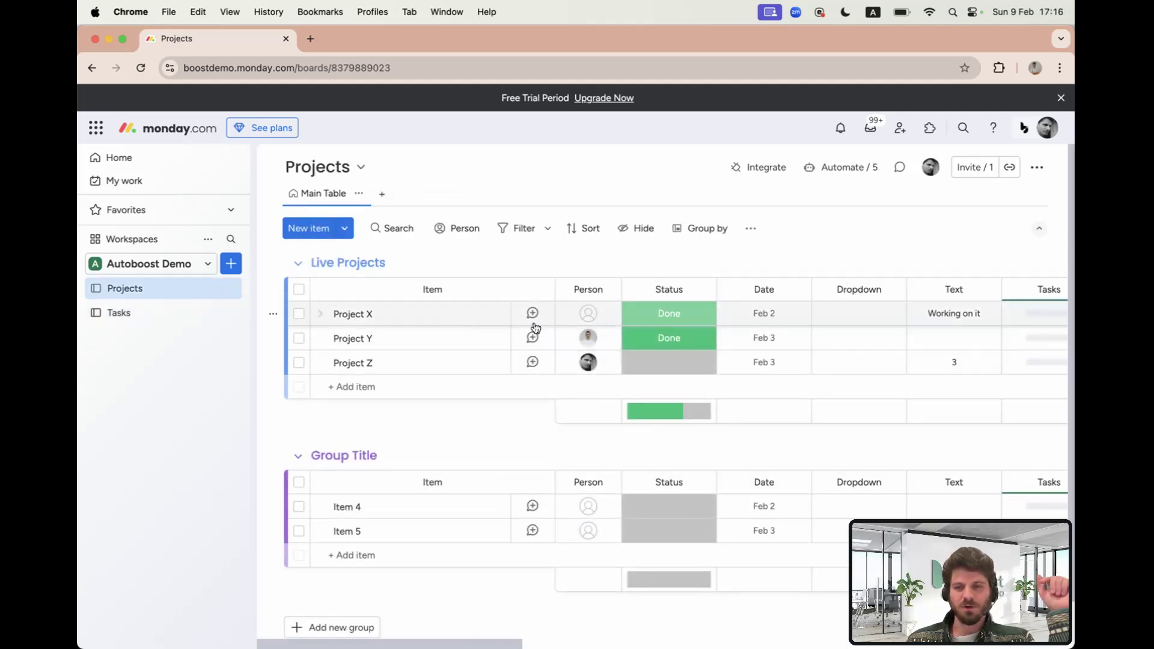
{"action": "scroll", "coordinate": [577, 334], "scroll_direction": "right", "scroll_amount": 5}
{"action": "scroll", "coordinate": [597, 330], "scroll_direction": "right", "scroll_amount": 3}
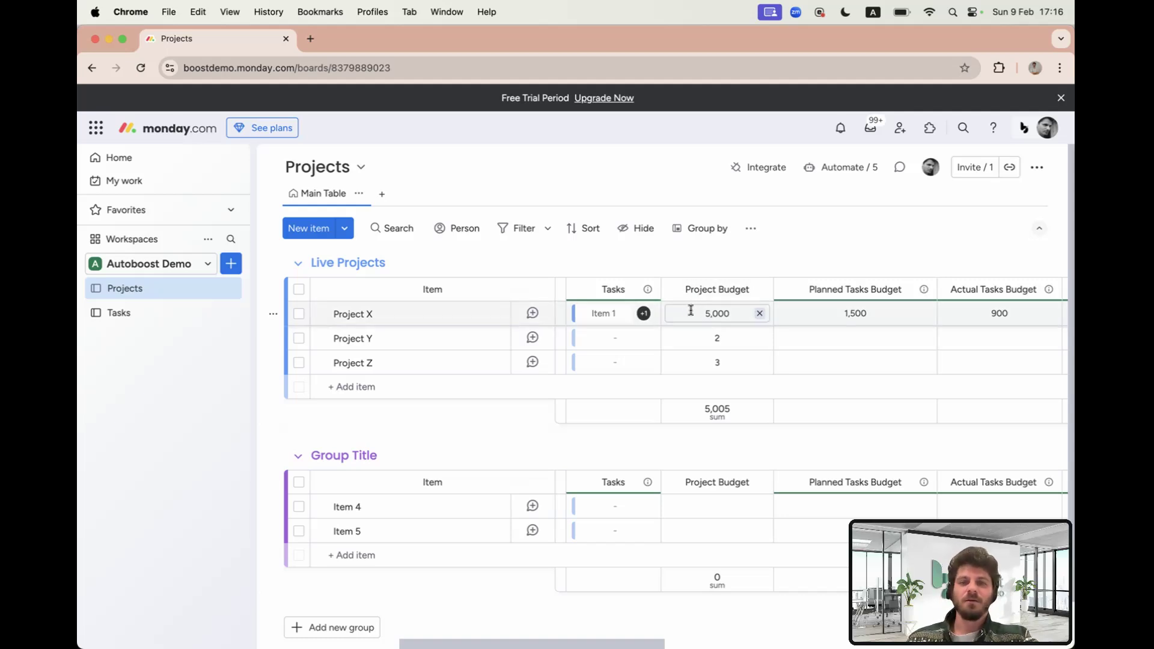
{"action": "scroll", "coordinate": [735, 310], "scroll_direction": "right", "scroll_amount": 3}
{"action": "scroll", "coordinate": [736, 310], "scroll_direction": "right", "scroll_amount": 1}
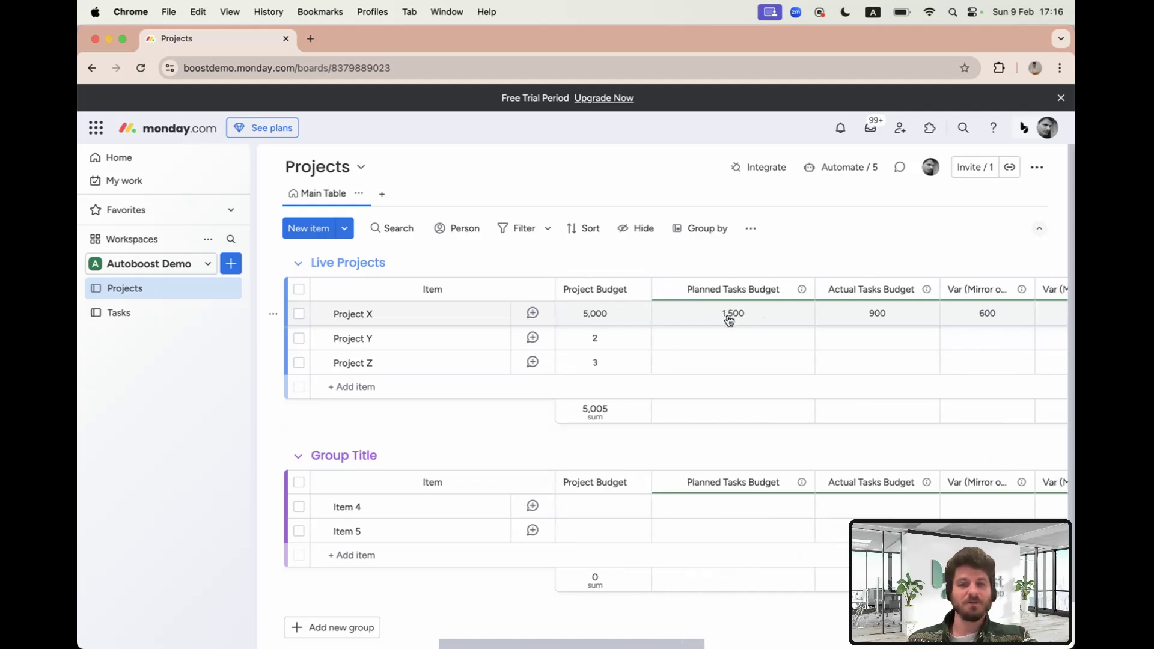
{"action": "scroll", "coordinate": [764, 318], "scroll_direction": "right", "scroll_amount": 1}
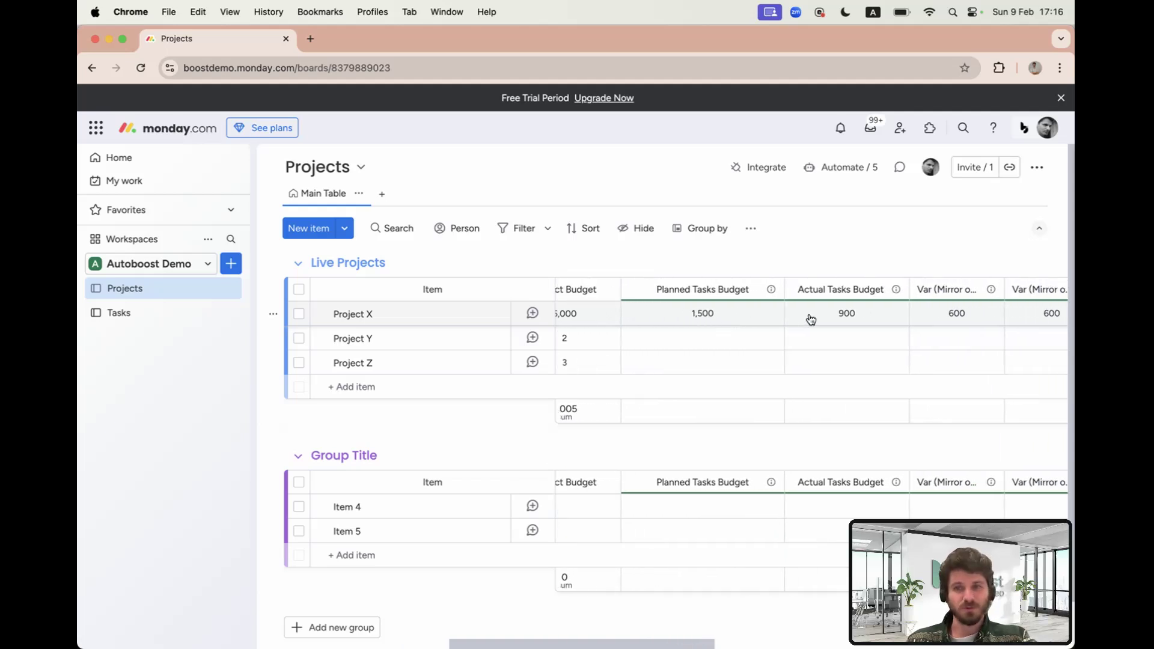
{"action": "scroll", "coordinate": [813, 319], "scroll_direction": "right", "scroll_amount": 4}
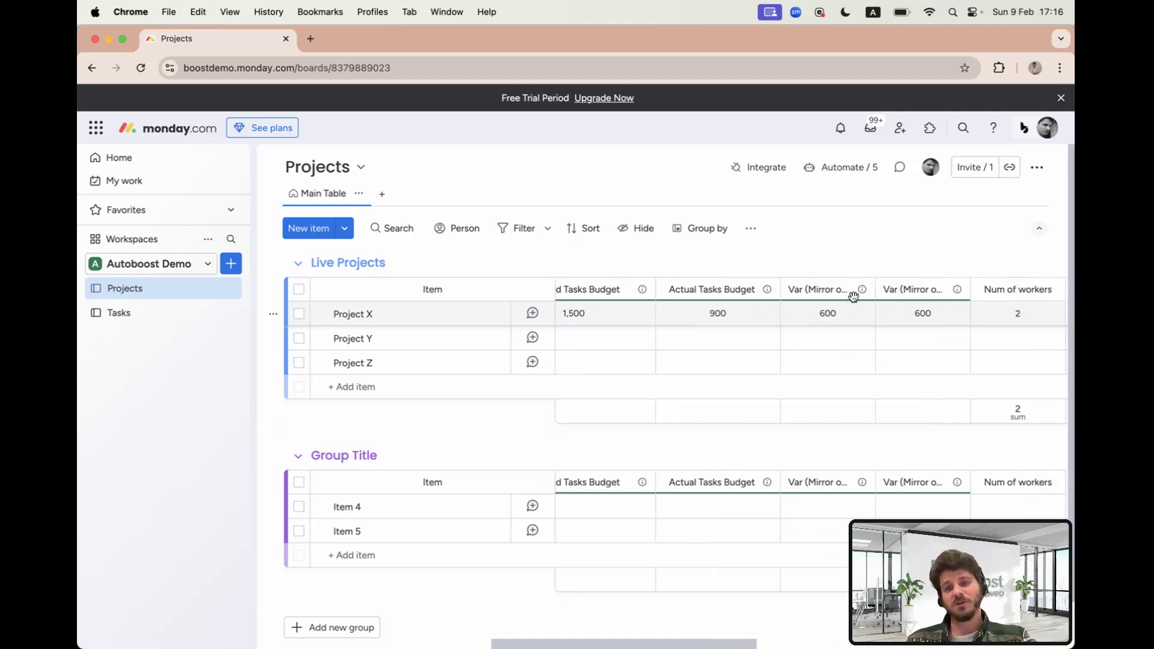
- Widen the Var (Mirror of Fx) column to show its full name and check which Tasks column it mirrors
{"action": "left_click_drag", "start_coordinate": [876, 290], "coordinate": [916, 291]}
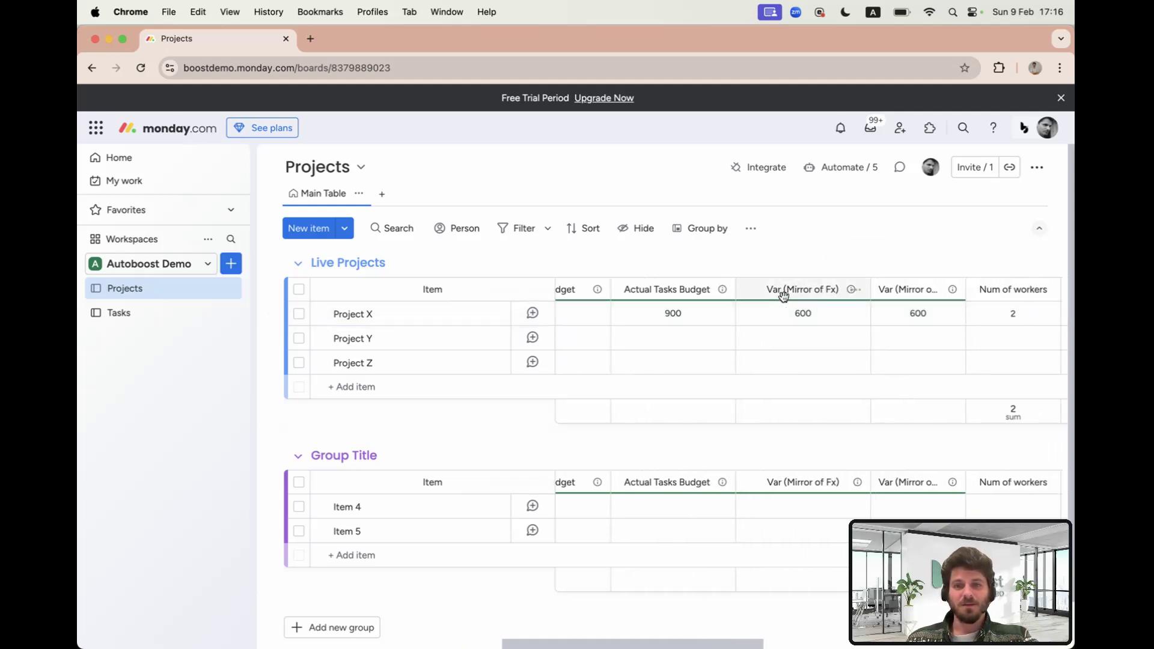
{"action": "left_click", "coordinate": [856, 290]}
{"action": "mouse_move", "coordinate": [882, 300]}
{"action": "left_click", "coordinate": [819, 301]}
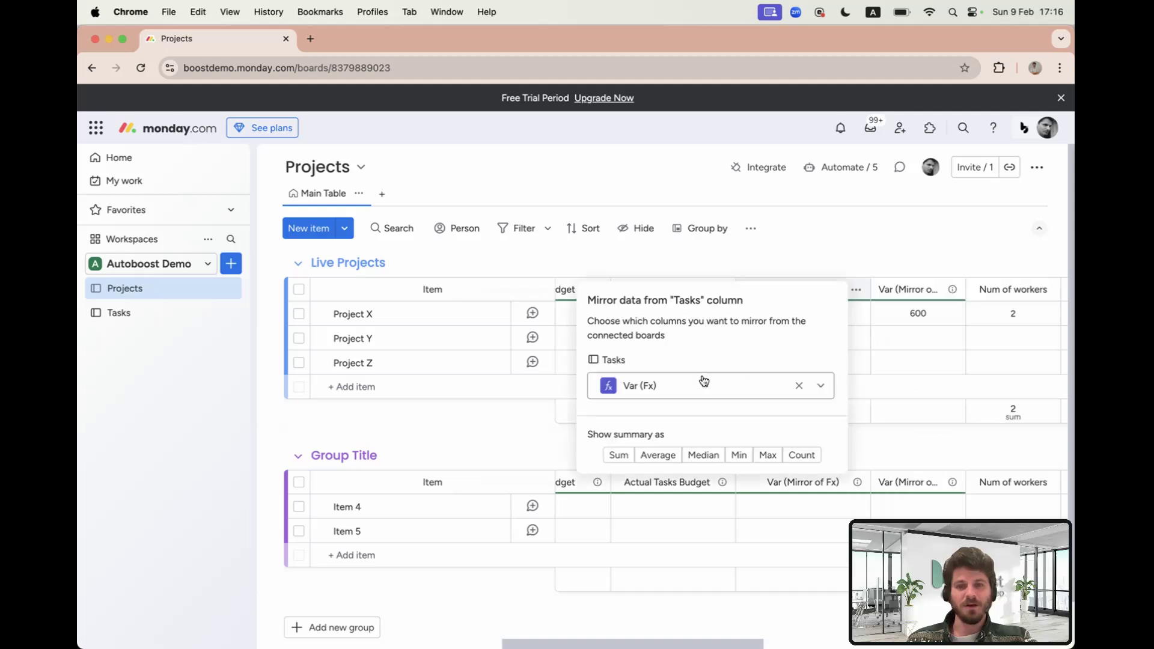
{"action": "left_click", "coordinate": [963, 293]}
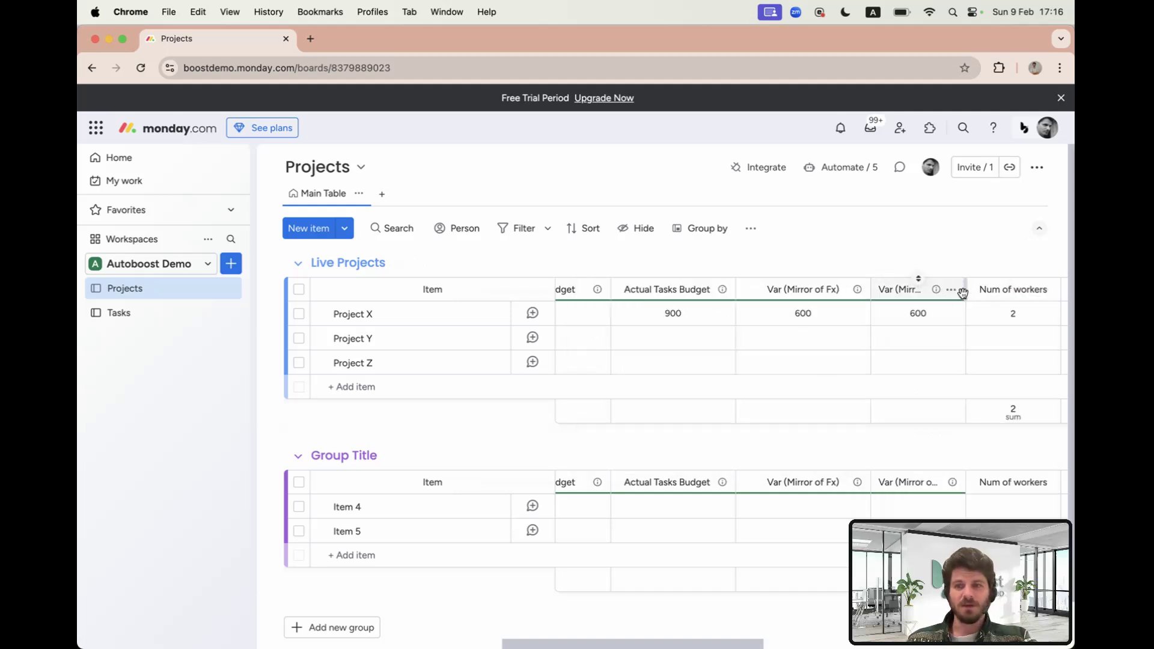
- Widen the second Var mirror column slightly and check which Tasks column it mirrors
{"action": "scroll", "coordinate": [963, 292], "scroll_direction": "right", "scroll_amount": 1}
{"action": "left_click_drag", "start_coordinate": [937, 288], "coordinate": [953, 288]}
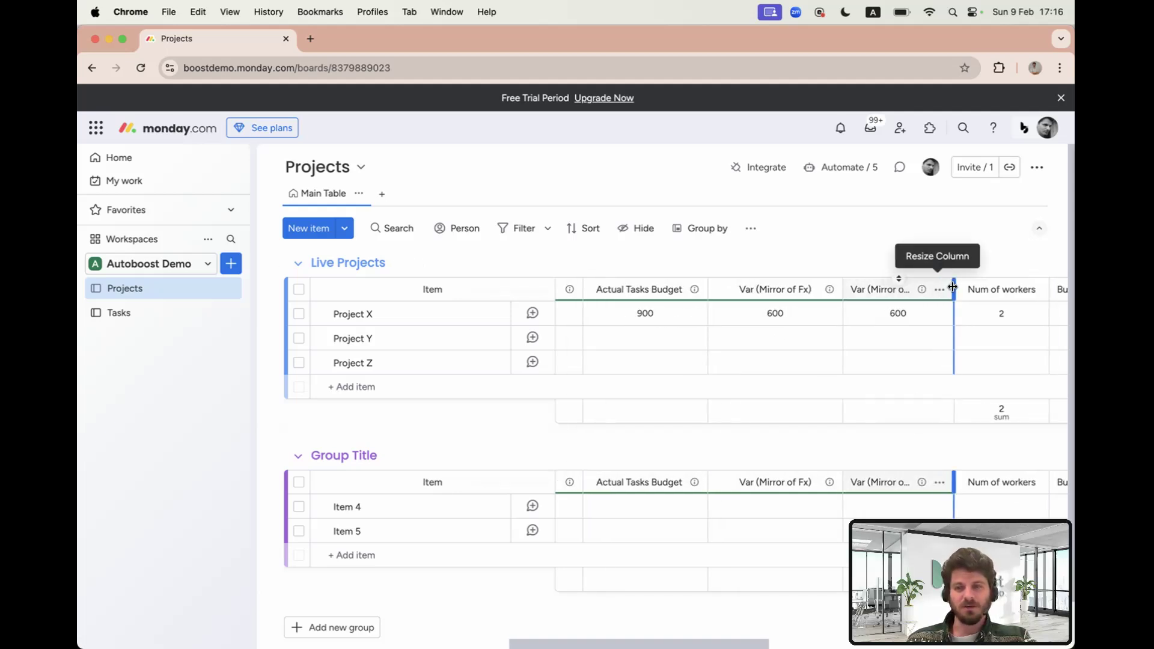
{"action": "left_click", "coordinate": [940, 289]}
{"action": "mouse_move", "coordinate": [813, 300]}
{"action": "left_click", "coordinate": [722, 304]}
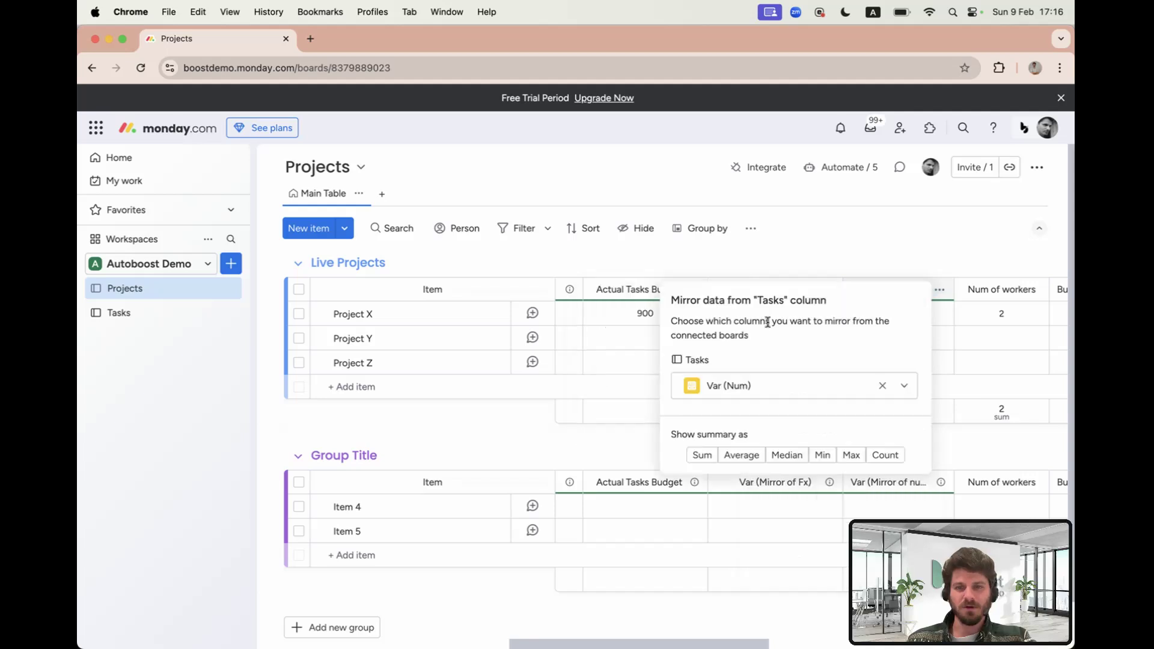
{"action": "left_click", "coordinate": [889, 250]}
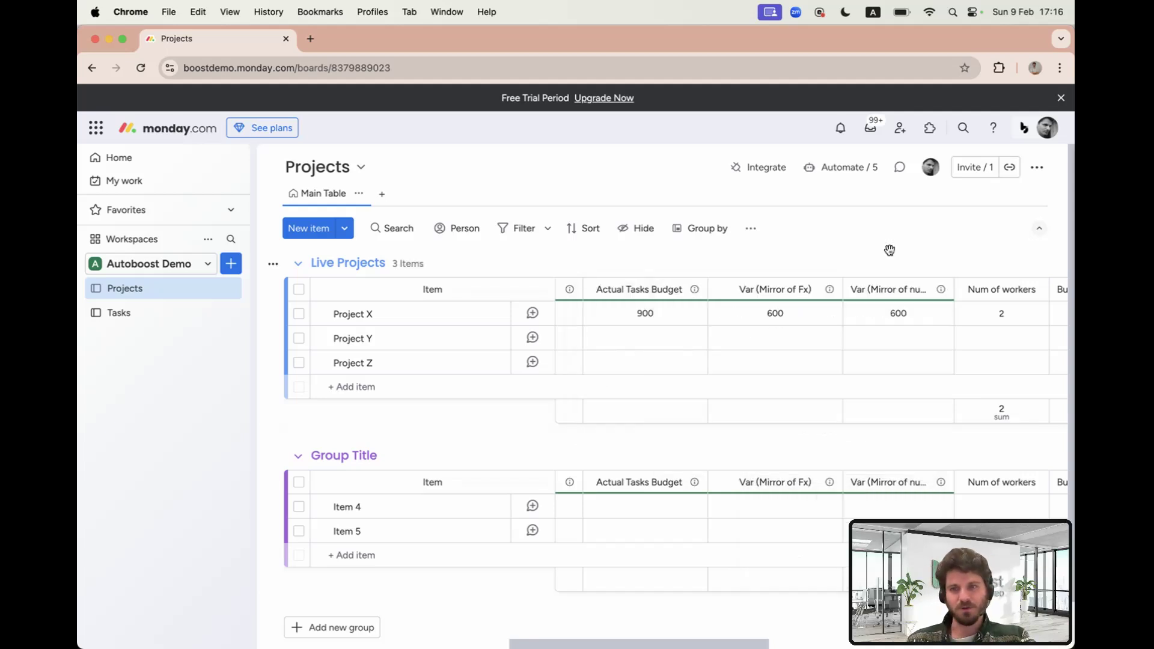
- Examine the formula behind Project X's Budget per Worker (Fx) value in the Live Projects group
{"action": "scroll", "coordinate": [890, 250], "scroll_direction": "right", "scroll_amount": 8}
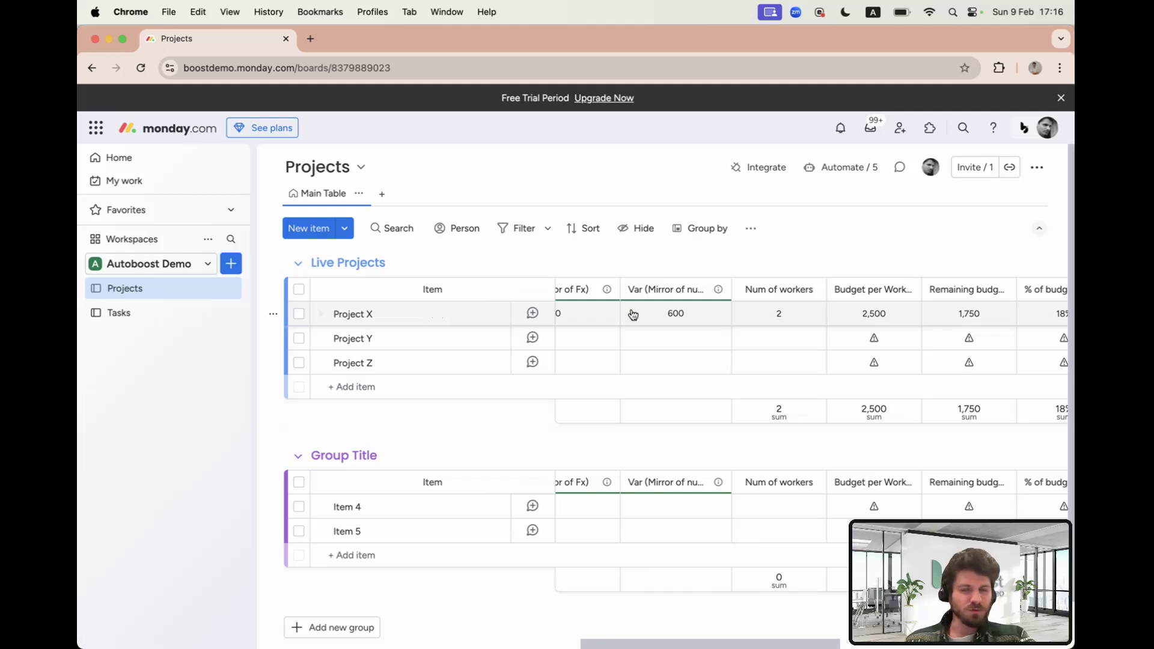
{"action": "scroll", "coordinate": [687, 311], "scroll_direction": "right", "scroll_amount": 6}
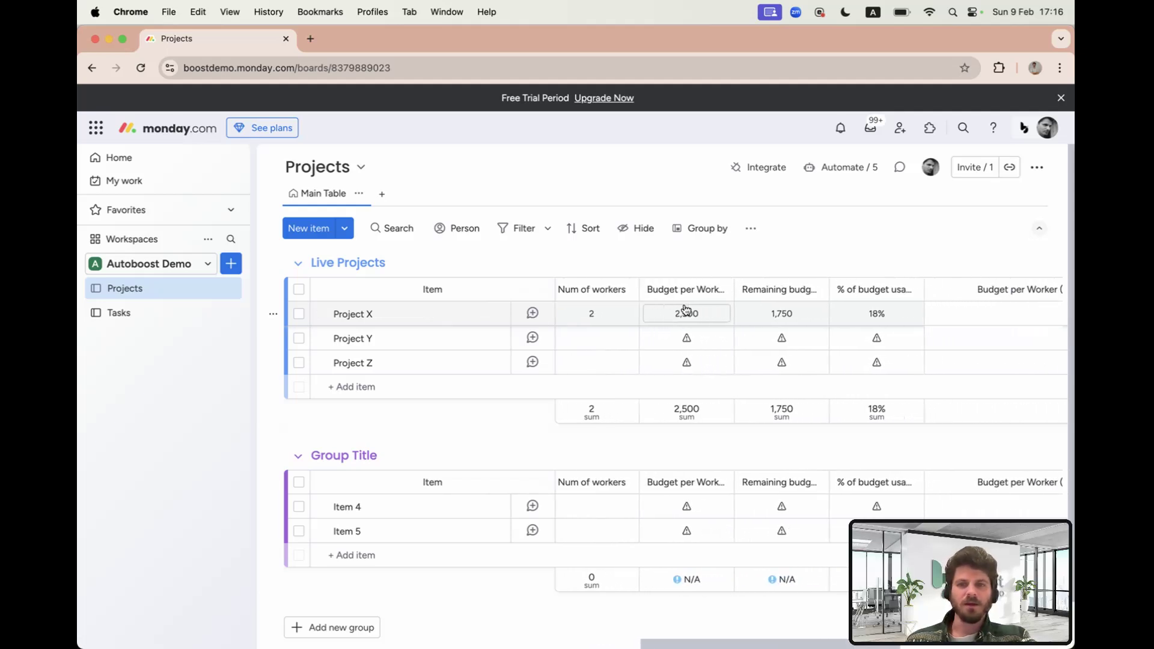
{"action": "scroll", "coordinate": [687, 310], "scroll_direction": "right", "scroll_amount": 2}
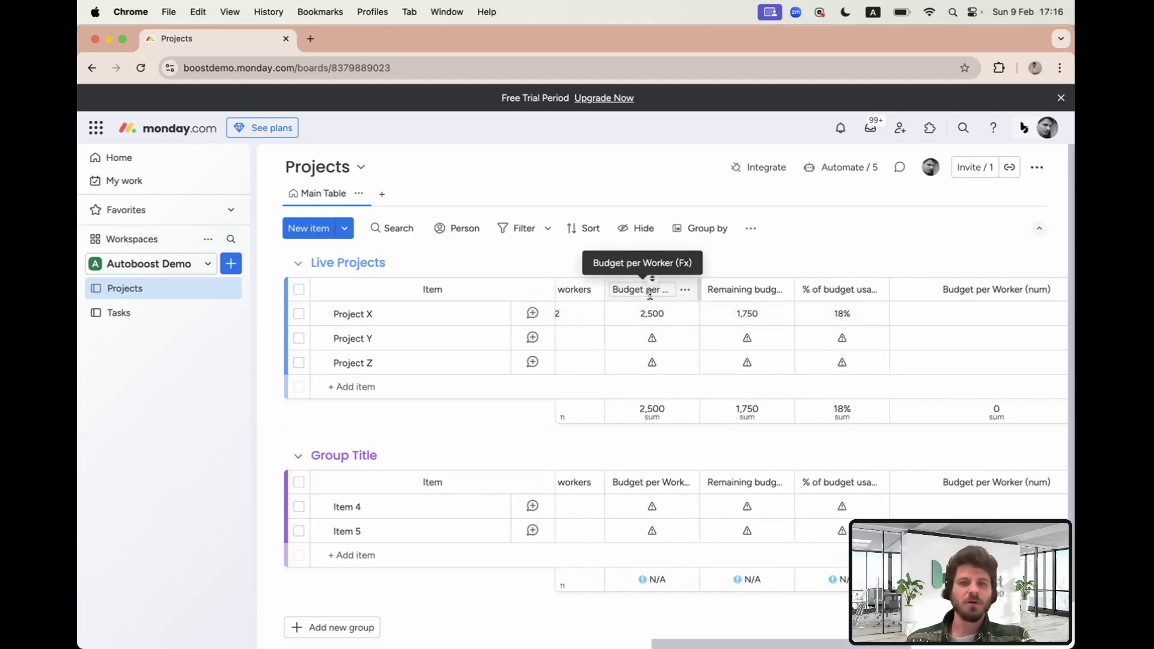
{"action": "left_click", "coordinate": [646, 311]}
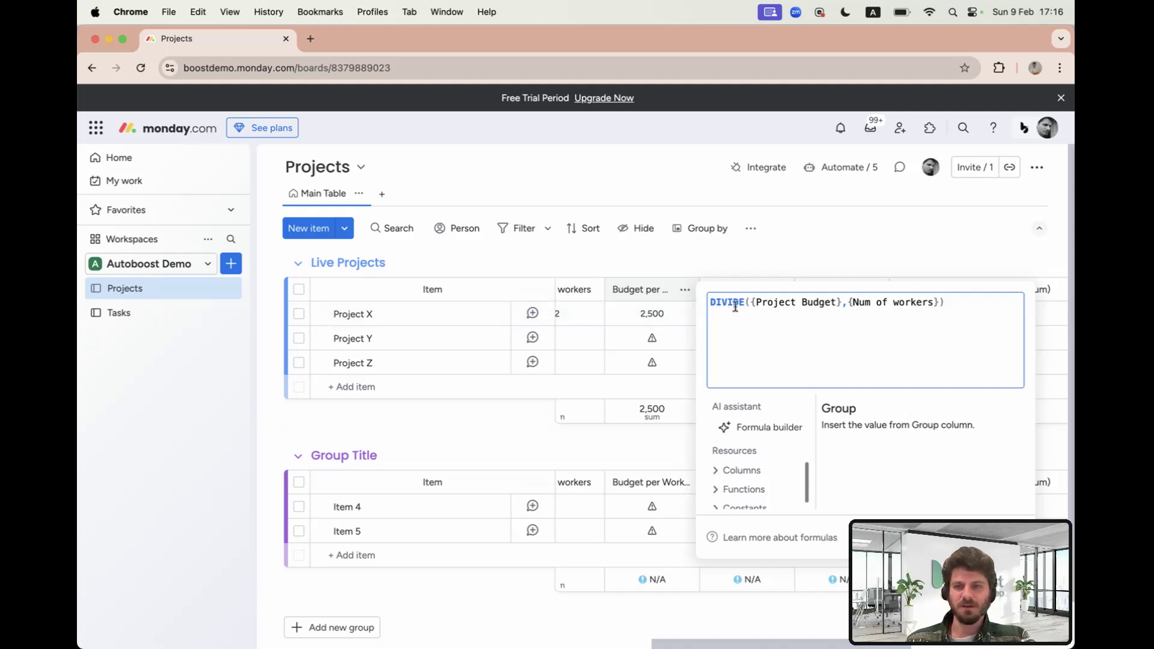
{"action": "left_click", "coordinate": [807, 256]}
- Widen the Remaining budget per worker (Fx) column to show its full name and view Project X's formula in it
{"action": "scroll", "coordinate": [806, 251], "scroll_direction": "right", "scroll_amount": 2}
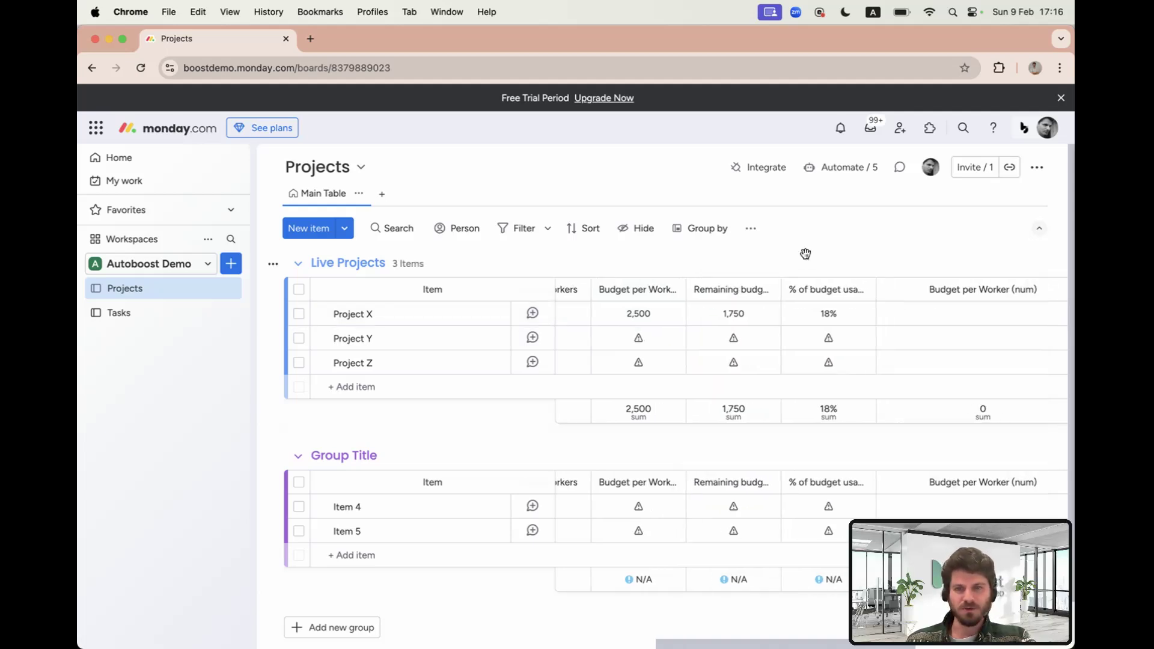
{"action": "left_click_drag", "start_coordinate": [765, 287], "coordinate": [872, 288]}
{"action": "scroll", "coordinate": [793, 314], "scroll_direction": "right", "scroll_amount": 2}
{"action": "left_click", "coordinate": [746, 315]}
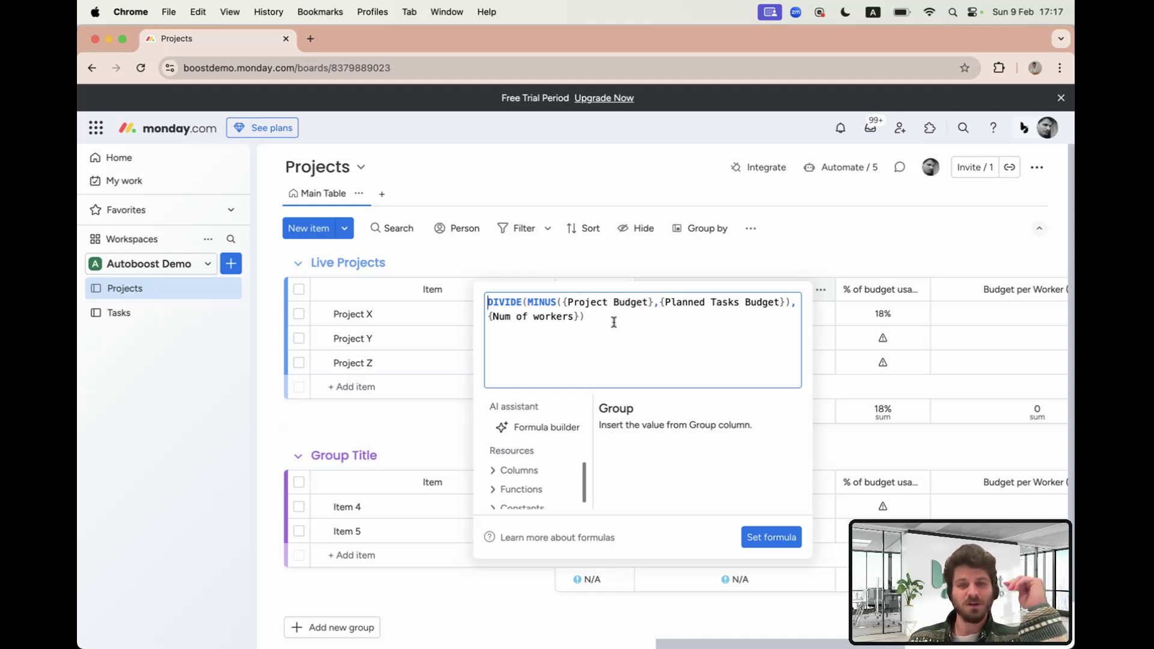
{"action": "left_click", "coordinate": [794, 256]}
- View the formula in the % of budget usage per worker (Fx) column and widen the column to show its full name
{"action": "scroll", "coordinate": [768, 307], "scroll_direction": "right", "scroll_amount": 3}
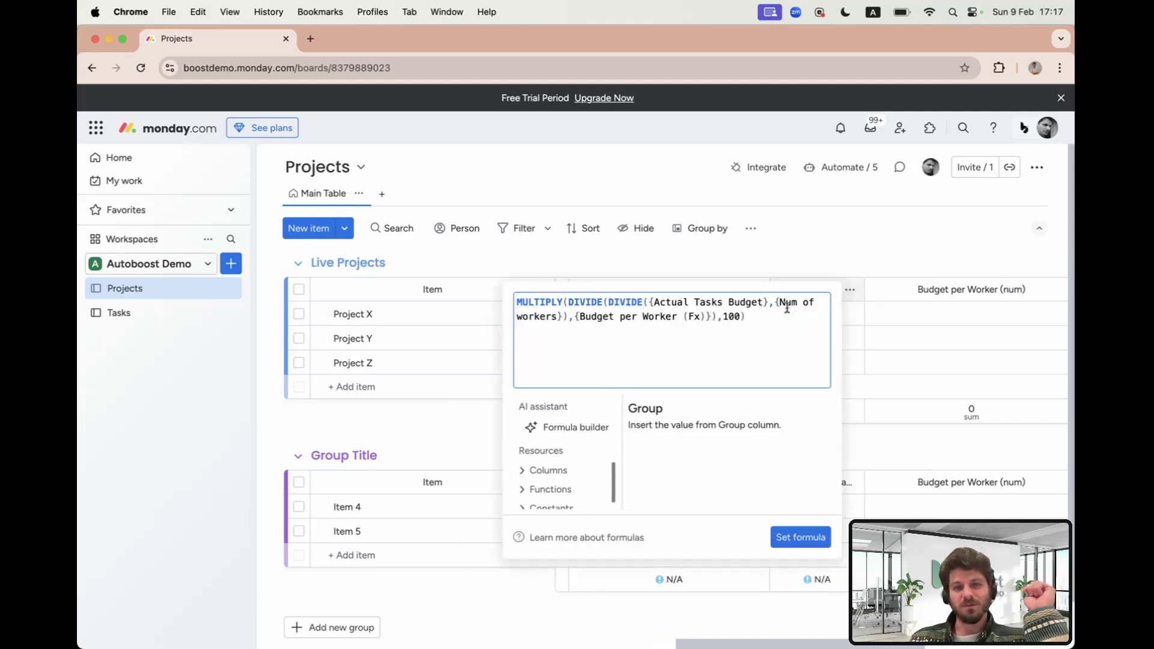
{"action": "left_click", "coordinate": [788, 251]}
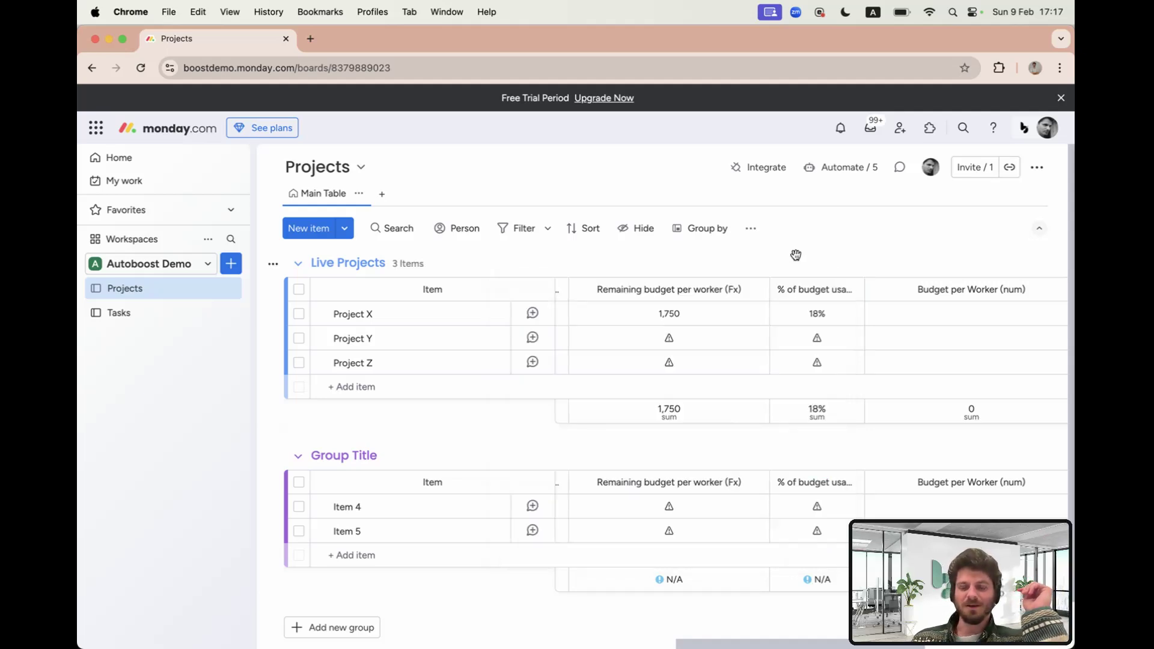
{"action": "left_click_drag", "start_coordinate": [853, 287], "coordinate": [928, 287]}
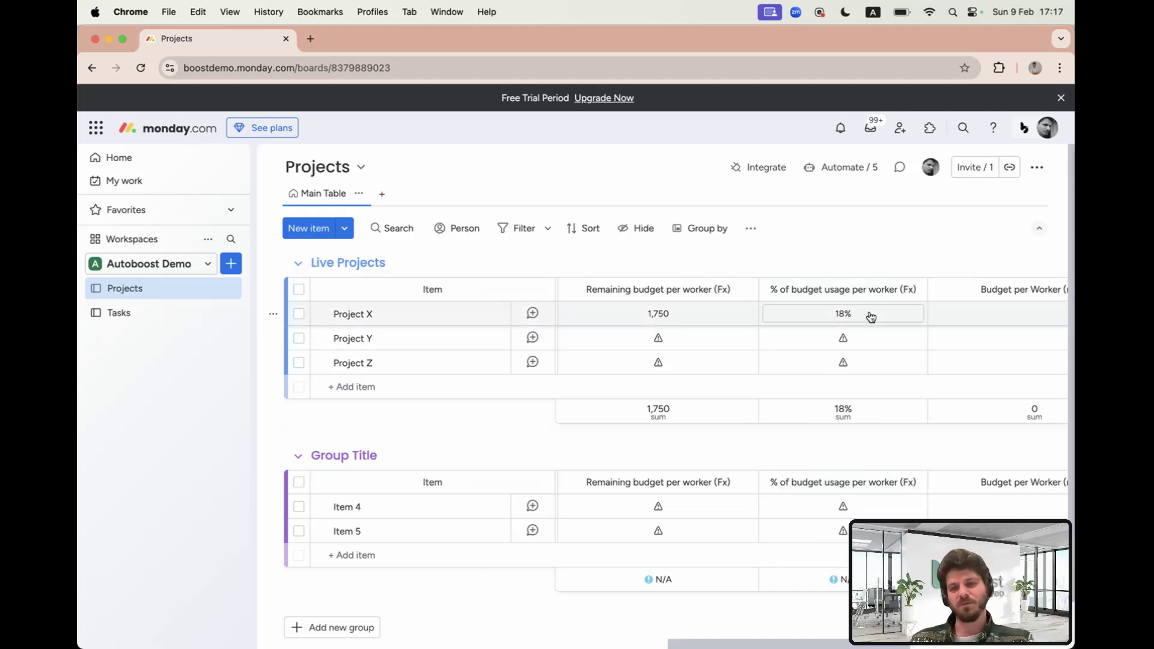
{"action": "scroll", "coordinate": [868, 315], "scroll_direction": "right", "scroll_amount": 2}
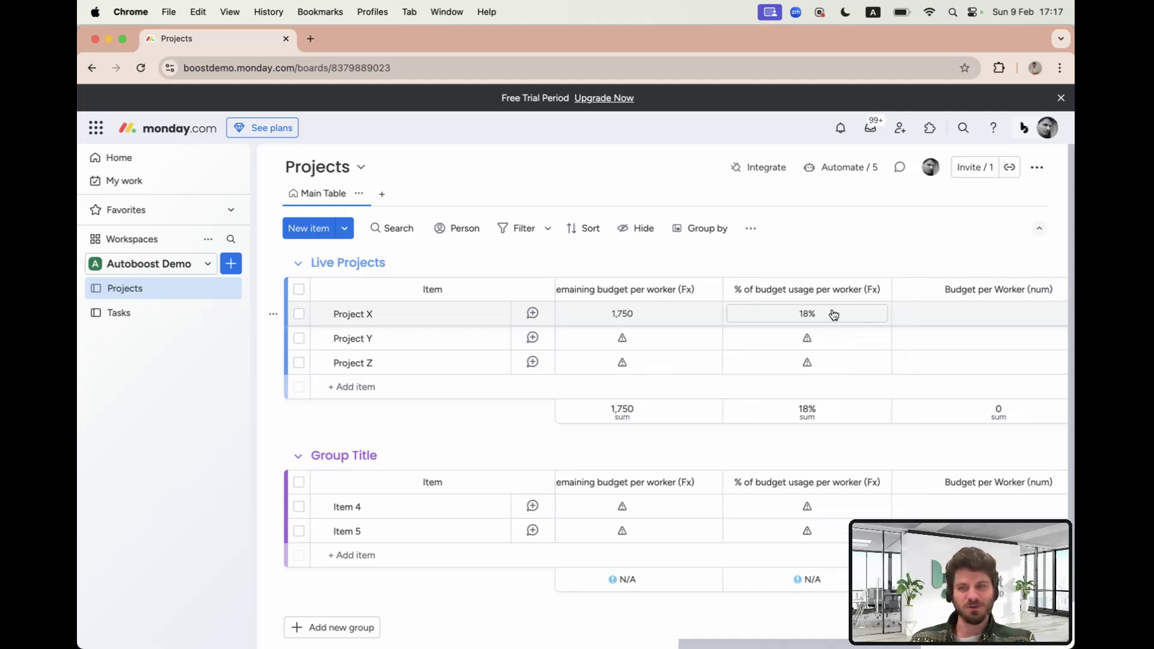
{"action": "scroll", "coordinate": [830, 315], "scroll_direction": "right", "scroll_amount": 1}
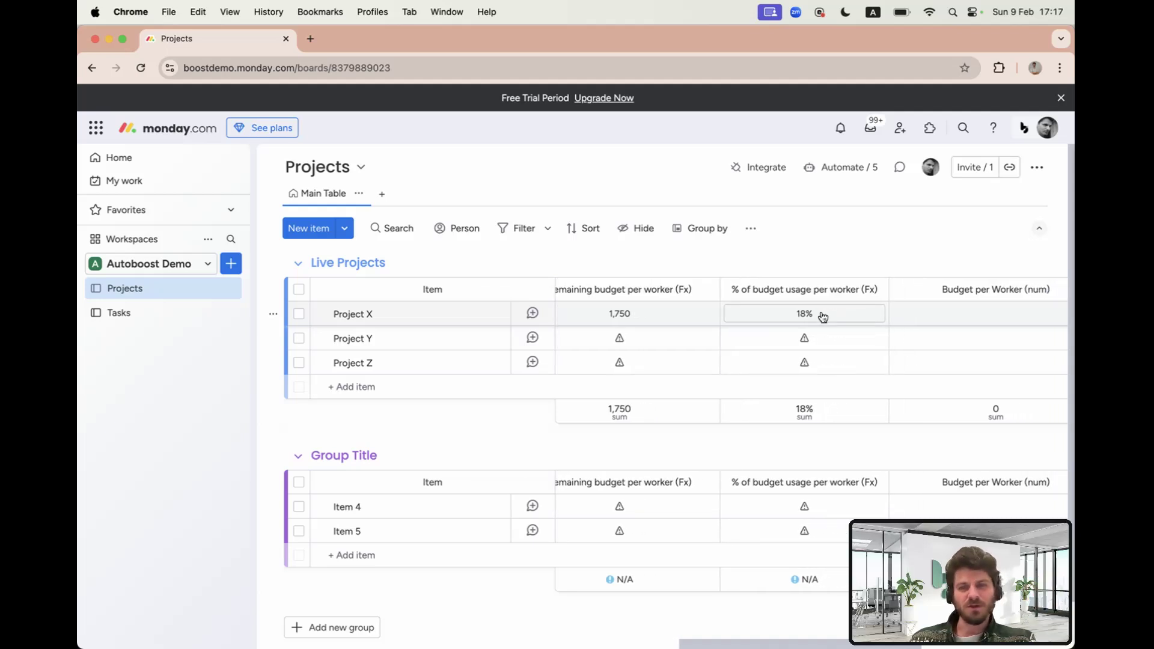
- Reopen Project X's Remaining budget per worker (Fx) formula and highlight its Planned Tasks Budget reference
{"action": "scroll", "coordinate": [822, 317], "scroll_direction": "left", "scroll_amount": 10}
{"action": "scroll", "coordinate": [813, 317], "scroll_direction": "left", "scroll_amount": 3}
{"action": "scroll", "coordinate": [812, 314], "scroll_direction": "right", "scroll_amount": 5}
{"action": "left_click", "coordinate": [811, 314]}
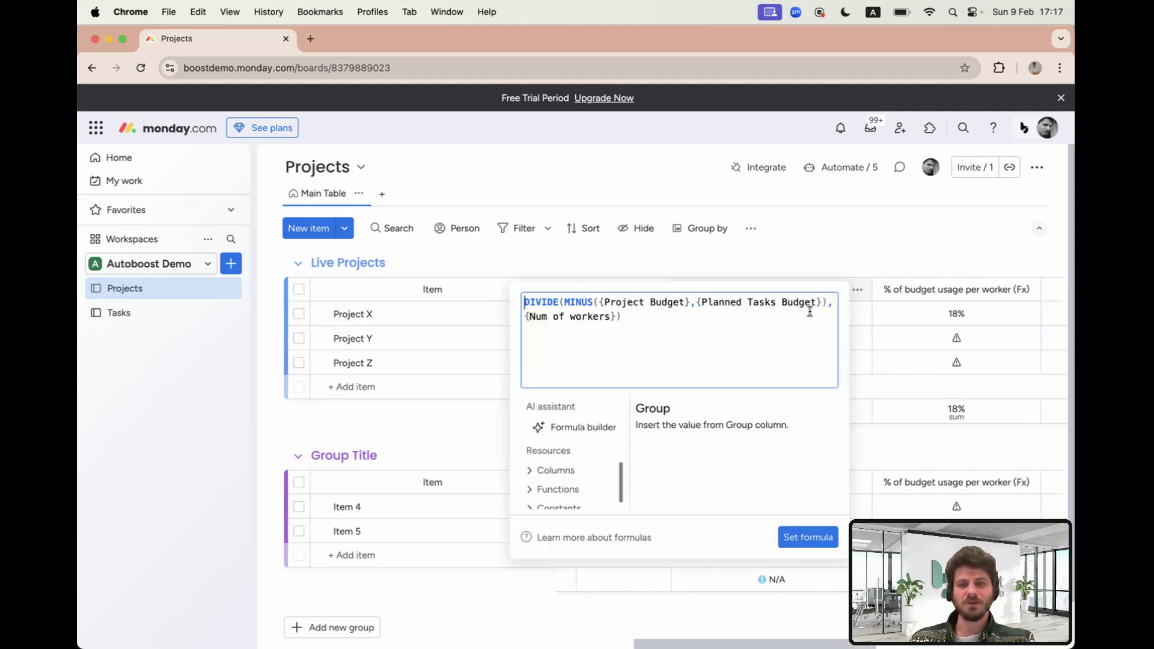
{"action": "left_click_drag", "start_coordinate": [696, 302], "coordinate": [818, 302]}
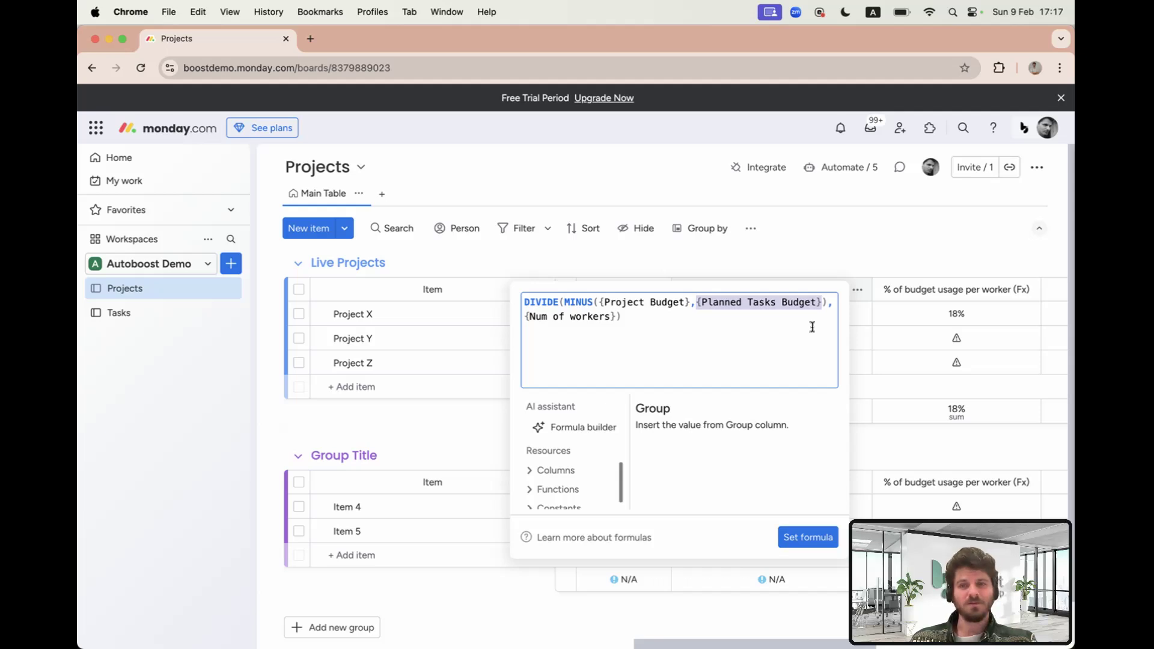
{"action": "left_click", "coordinate": [840, 271]}
- Open Project X's % of budget usage per worker (Fx) formula and highlight the Budget per Worker (Fx) and Actual Tasks Budget references
{"action": "scroll", "coordinate": [866, 313], "scroll_direction": "right", "scroll_amount": 2}
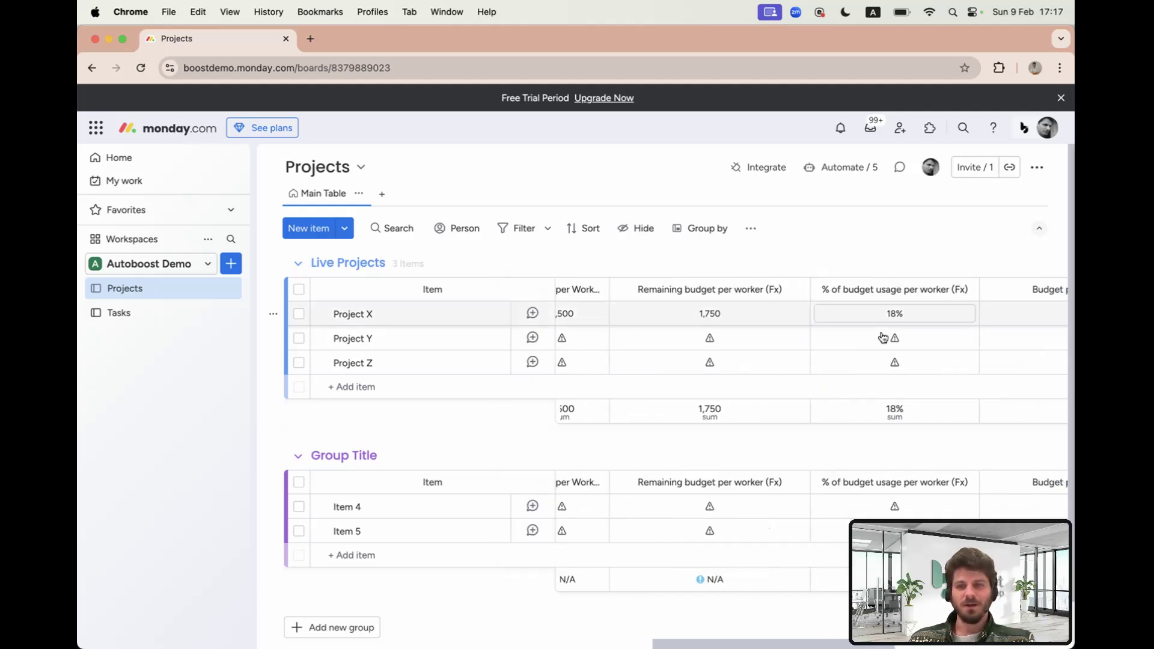
{"action": "left_click", "coordinate": [880, 323]}
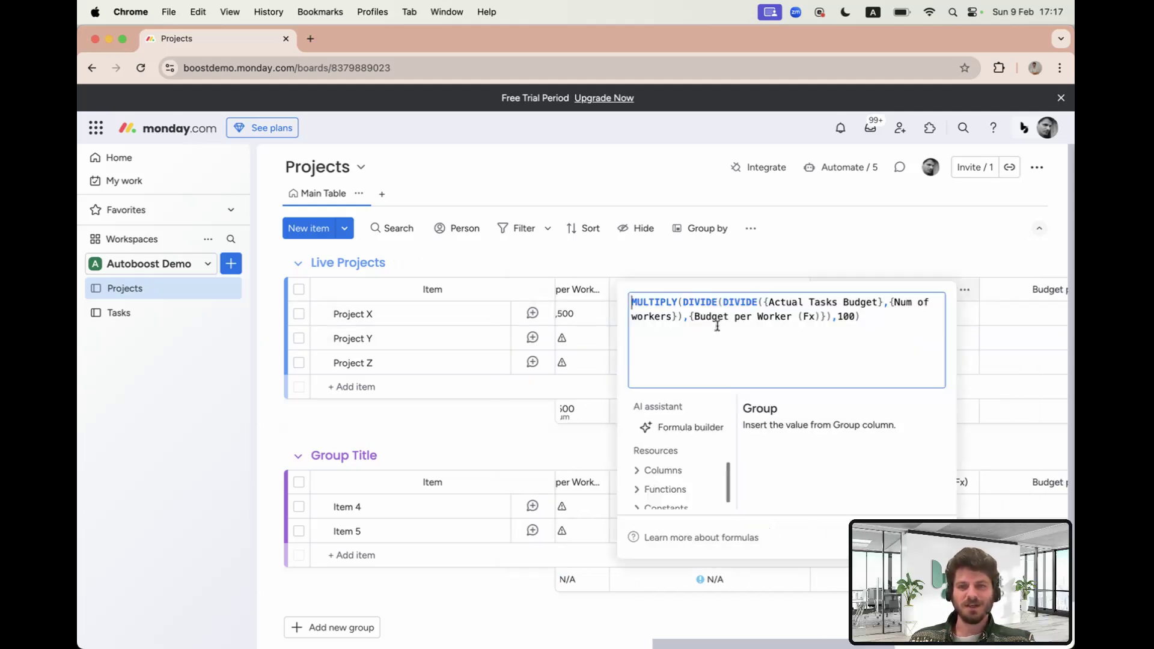
{"action": "left_click_drag", "start_coordinate": [709, 317], "coordinate": [827, 316]}
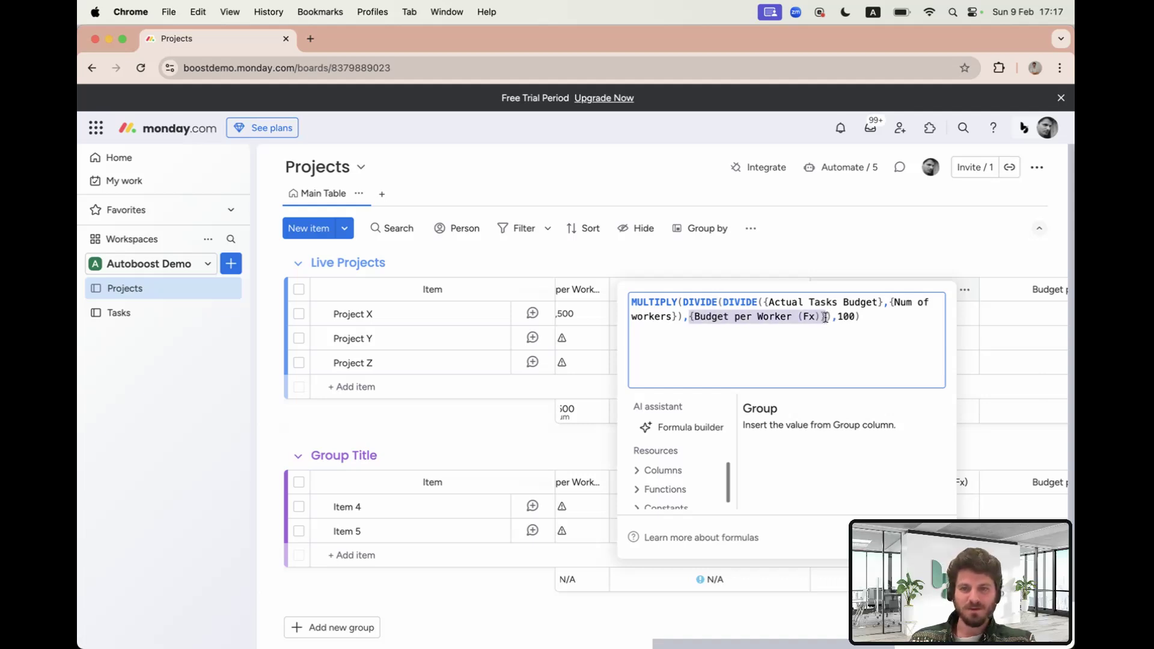
{"action": "left_click_drag", "start_coordinate": [875, 297], "coordinate": [775, 299]}
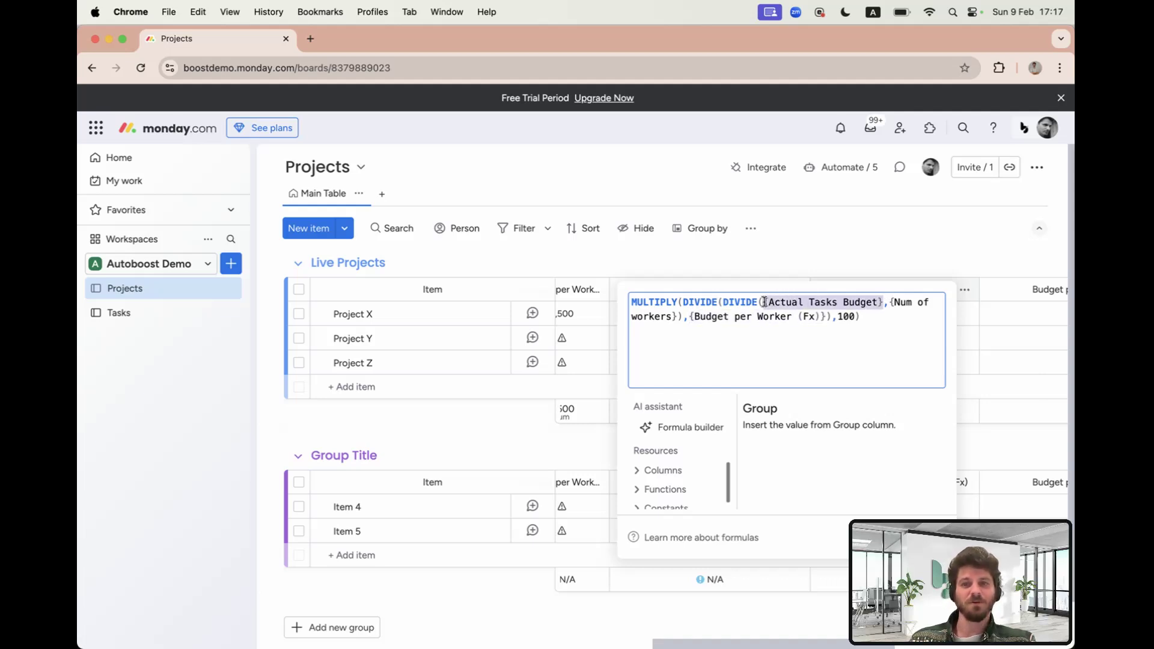
{"action": "left_click", "coordinate": [815, 254]}
- Review the Projects board's automations to see which column change triggers each formula copy into a number column
{"action": "scroll", "coordinate": [823, 276], "scroll_direction": "right", "scroll_amount": 3}
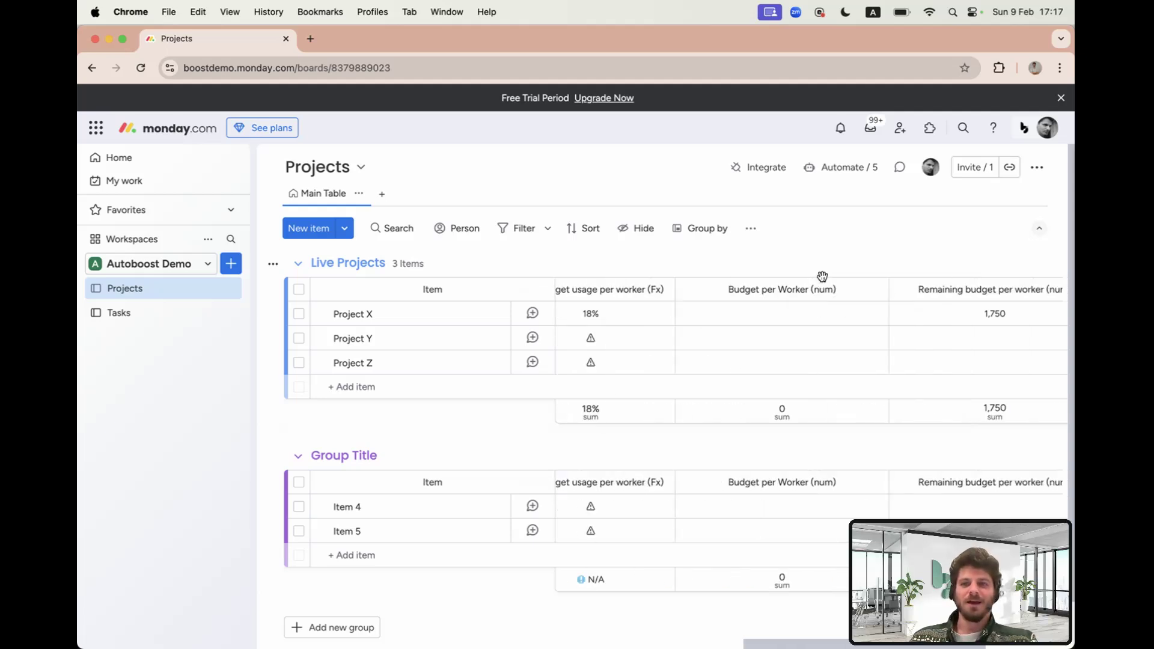
{"action": "scroll", "coordinate": [823, 276], "scroll_direction": "right", "scroll_amount": 5}
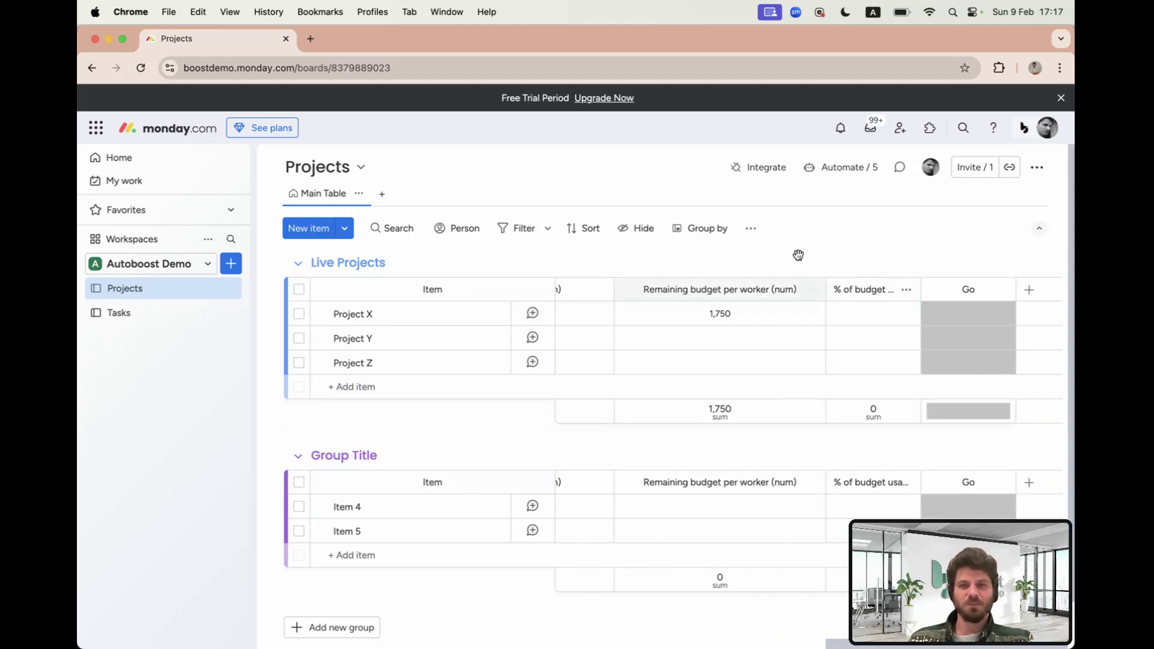
{"action": "left_click", "coordinate": [840, 169]}
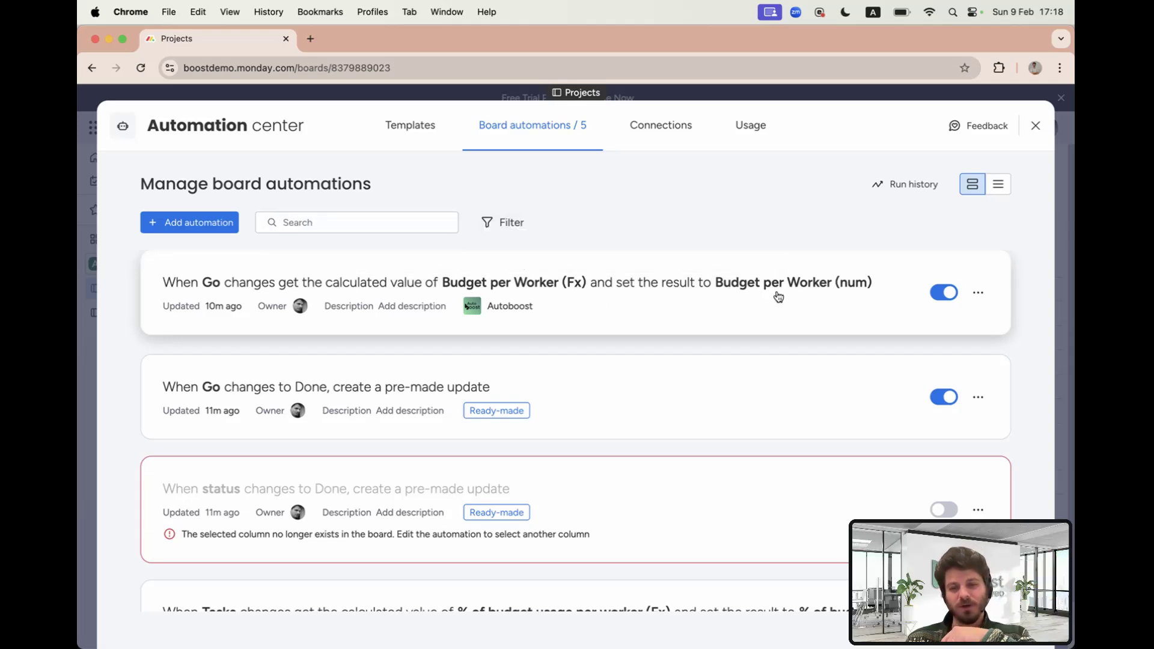
{"action": "scroll", "coordinate": [775, 295], "scroll_direction": "down", "scroll_amount": 5}
{"action": "scroll", "coordinate": [776, 296], "scroll_direction": "down", "scroll_amount": 2}
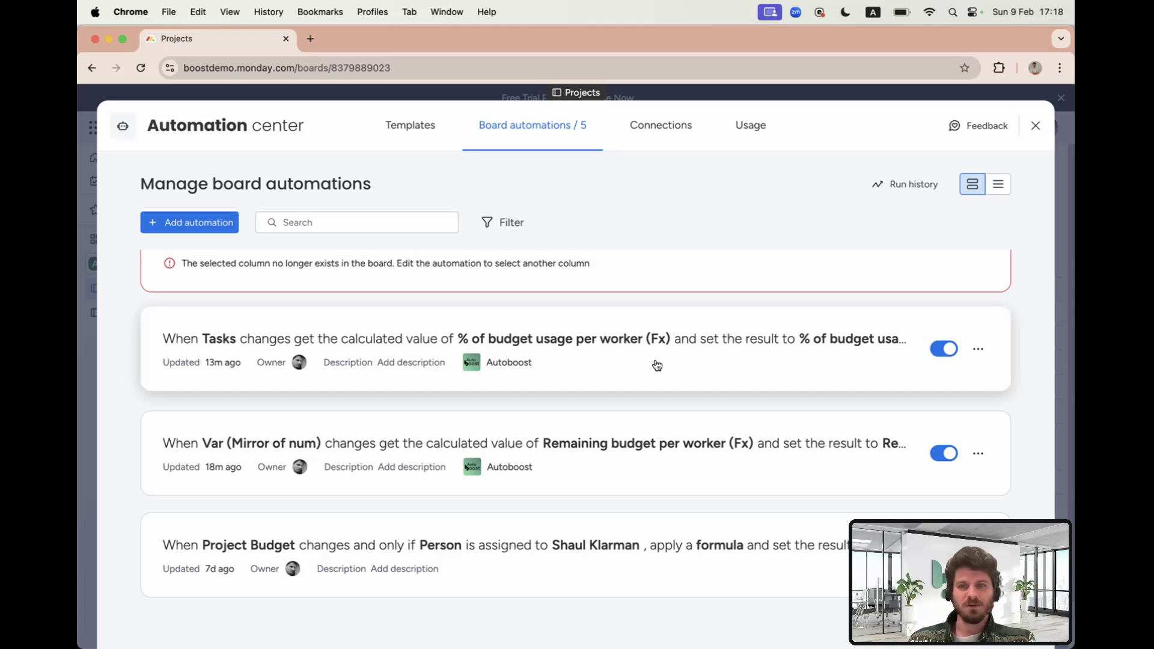
{"action": "left_click", "coordinate": [1036, 132]}
- Switch to the Tasks board and set Item 1's Actual Budget to 200 in the Active Tasks group
{"action": "scroll", "coordinate": [747, 330], "scroll_direction": "left", "scroll_amount": 5}
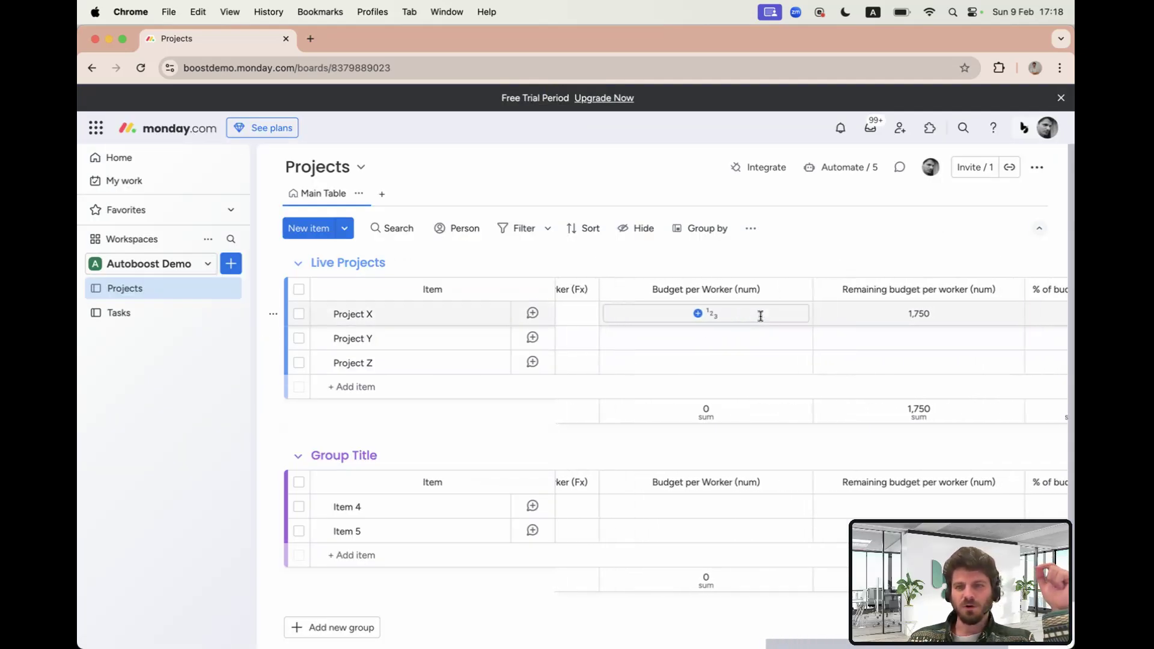
{"action": "scroll", "coordinate": [760, 314], "scroll_direction": "right", "scroll_amount": 4}
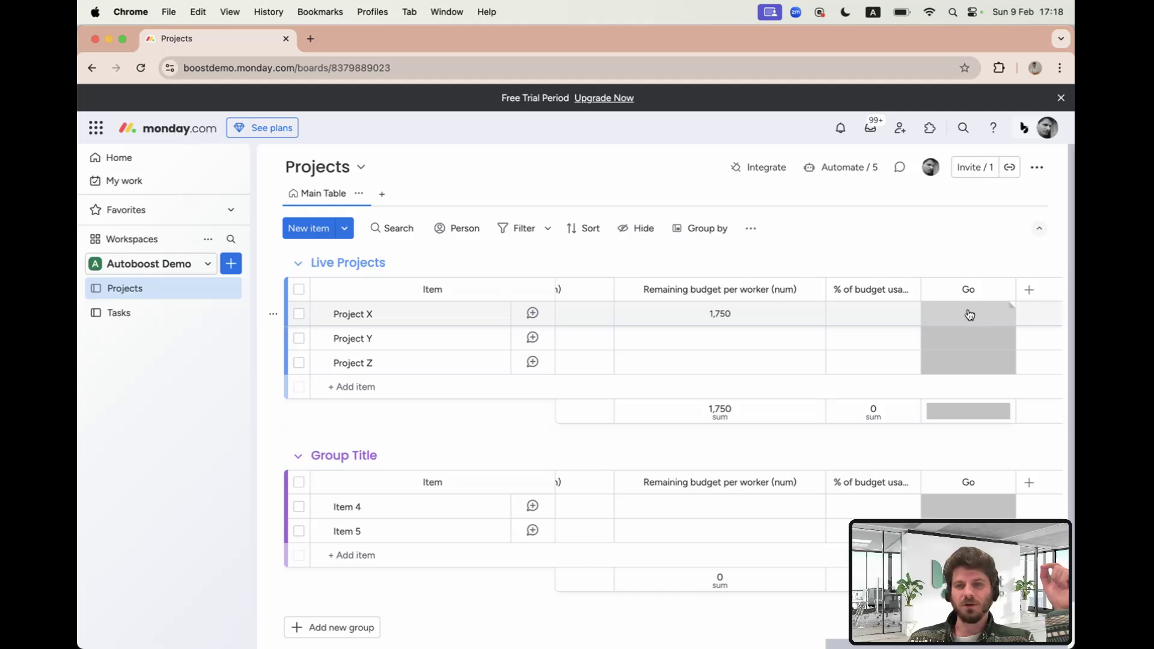
{"action": "scroll", "coordinate": [945, 316], "scroll_direction": "left", "scroll_amount": 10}
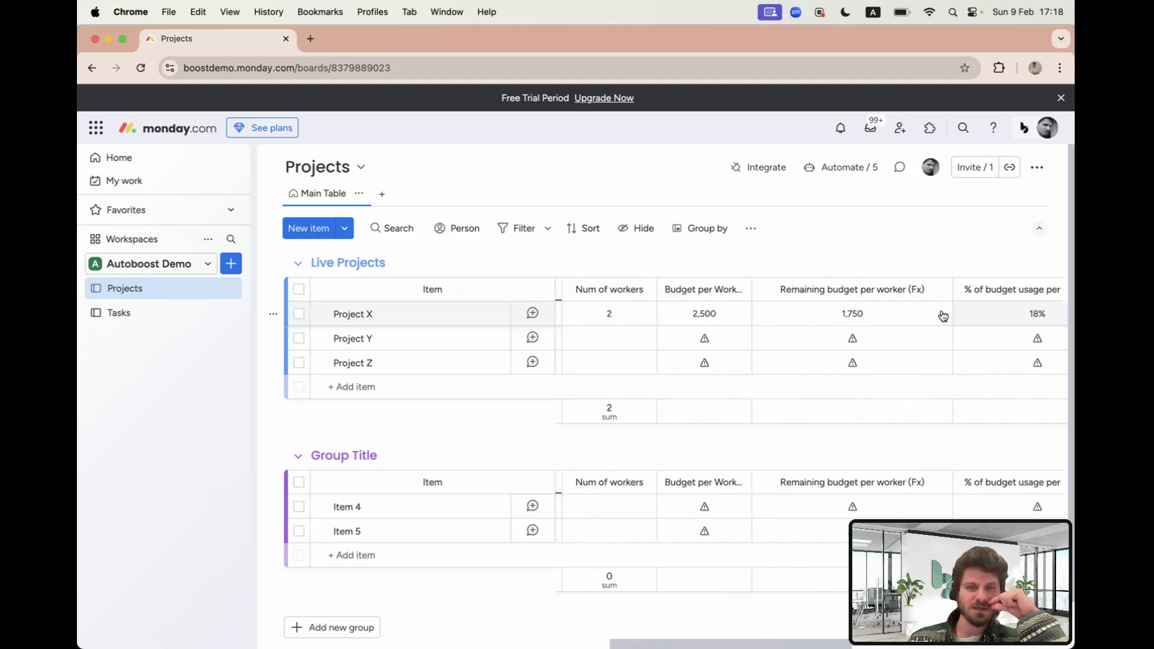
{"action": "scroll", "coordinate": [918, 317], "scroll_direction": "left", "scroll_amount": 3}
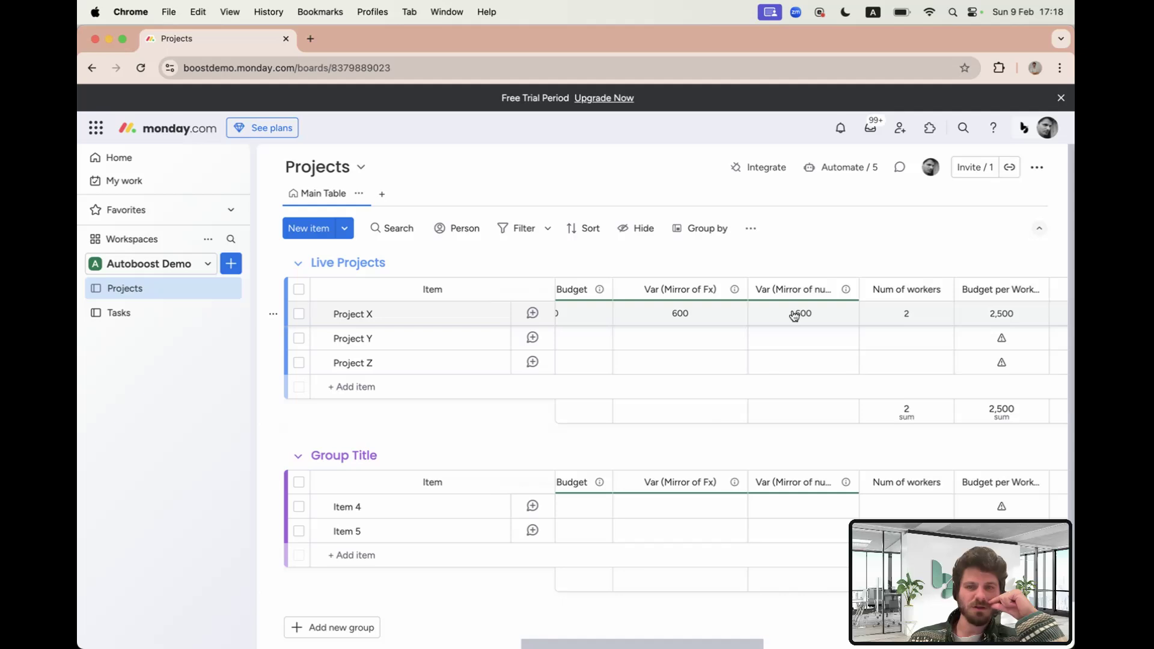
{"action": "left_click", "coordinate": [170, 324]}
{"action": "scroll", "coordinate": [691, 334], "scroll_direction": "right", "scroll_amount": 5}
{"action": "scroll", "coordinate": [718, 325], "scroll_direction": "right", "scroll_amount": 2}
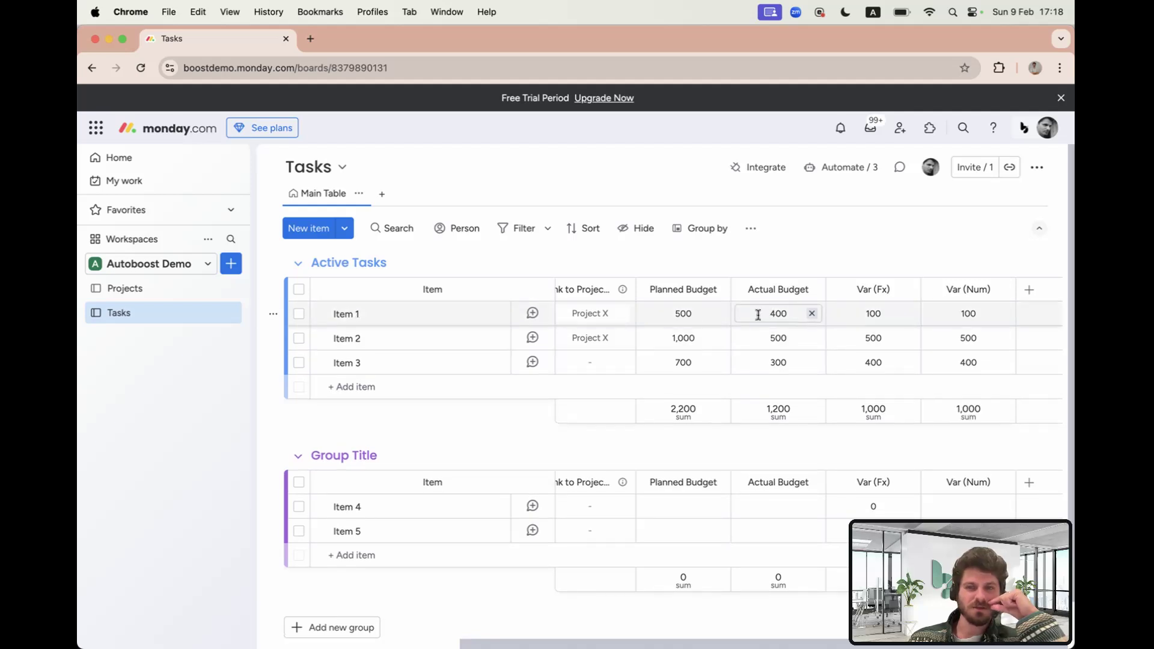
{"action": "left_click", "coordinate": [758, 315]}
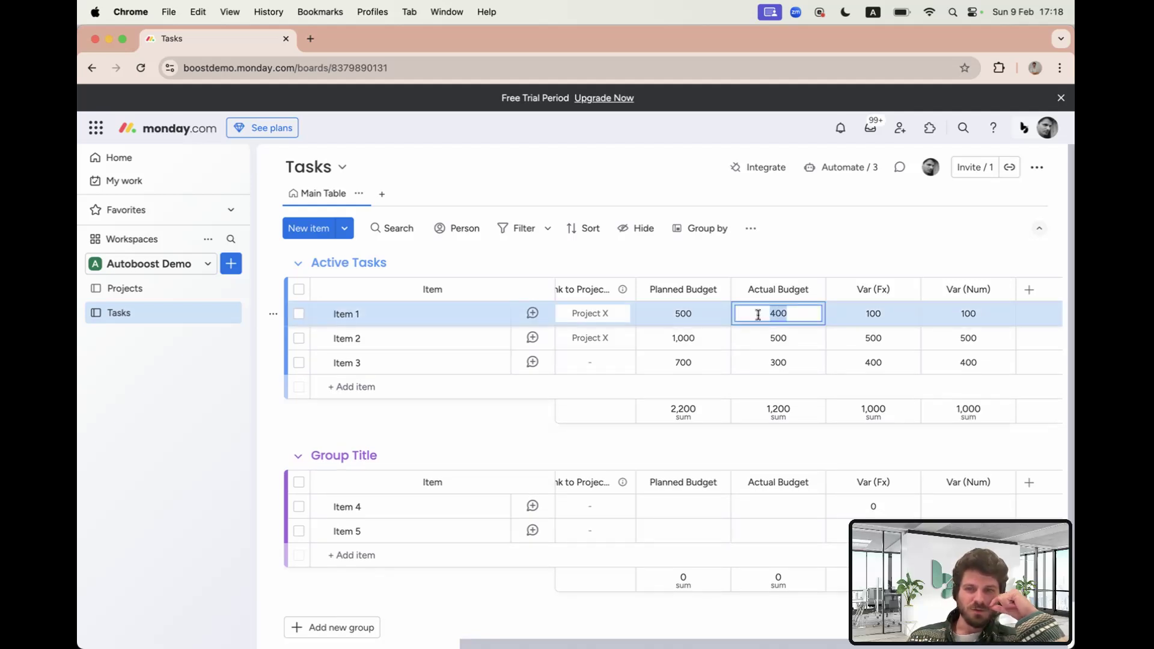
{"action": "type", "text": "2"}
{"action": "key", "text": "Return"}
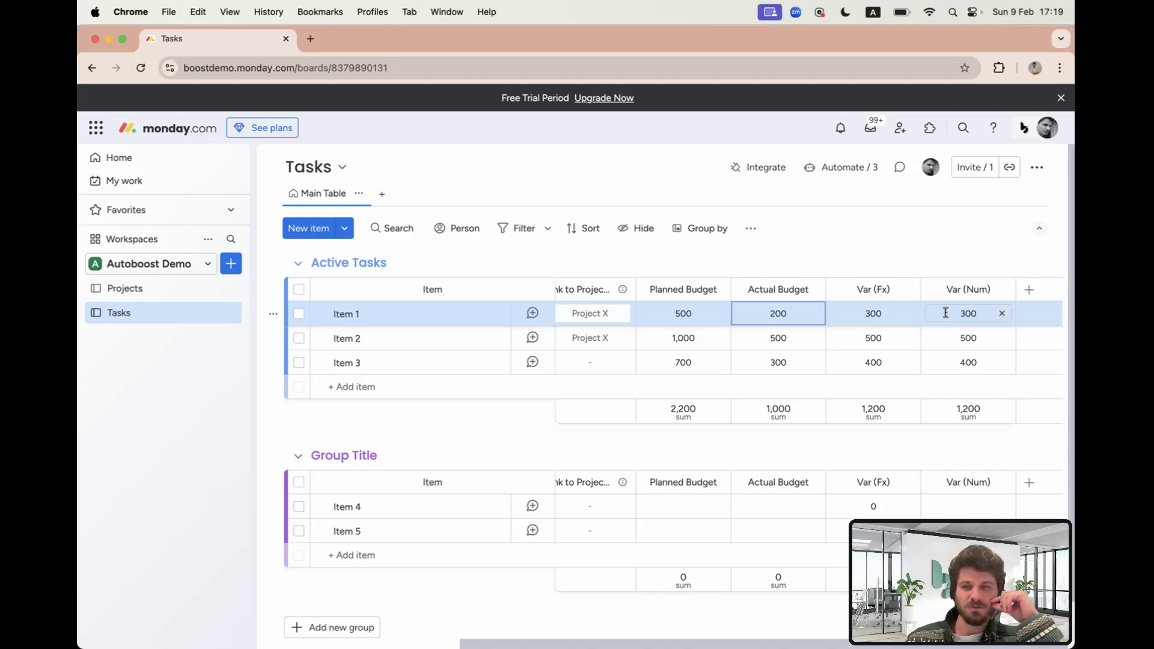
- Return to the Projects board and check Project X's mirrored budgets, variances, per-worker formulas and number columns for updated values
{"action": "left_click", "coordinate": [186, 291]}
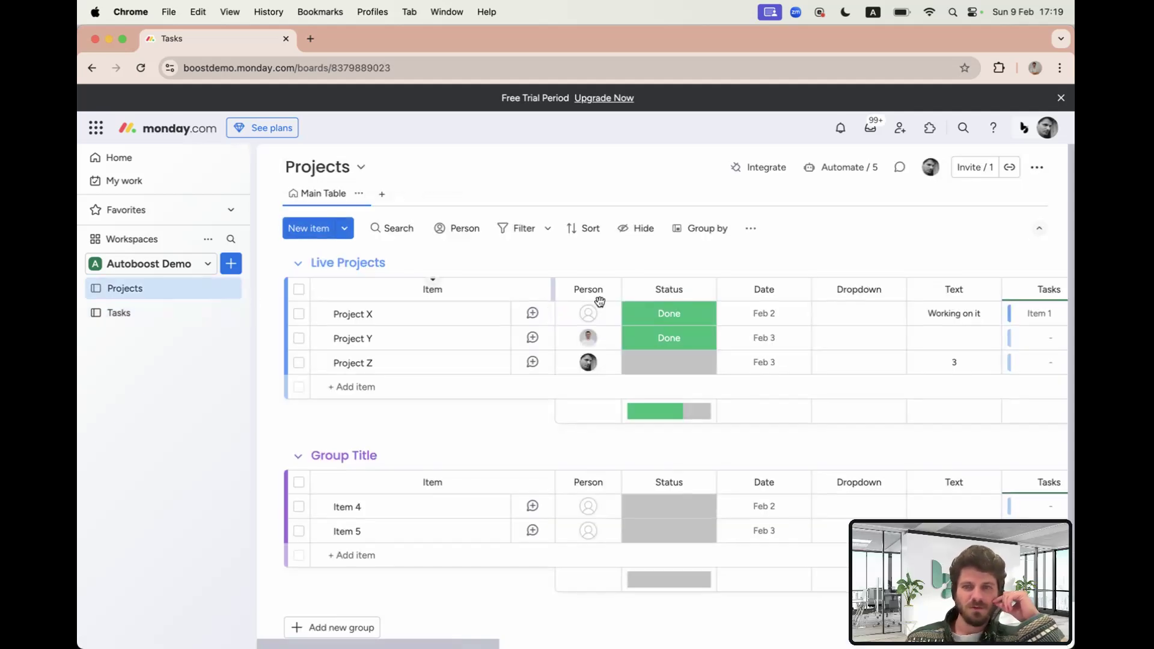
{"action": "scroll", "coordinate": [685, 313], "scroll_direction": "right", "scroll_amount": 8}
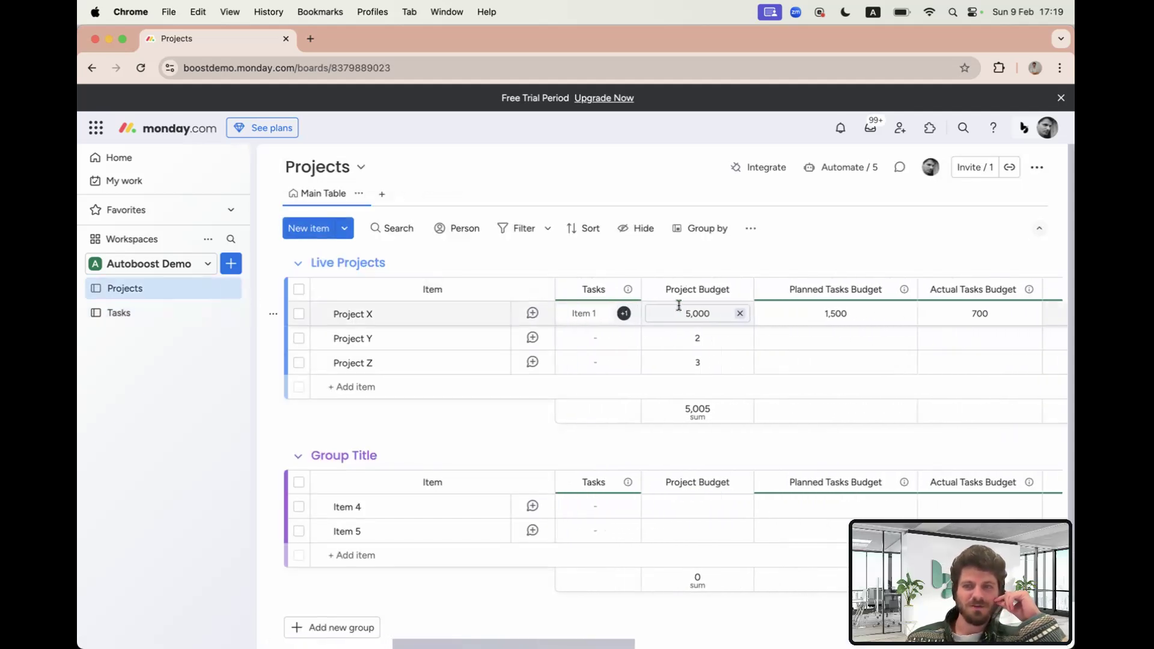
{"action": "scroll", "coordinate": [704, 314], "scroll_direction": "right", "scroll_amount": 10}
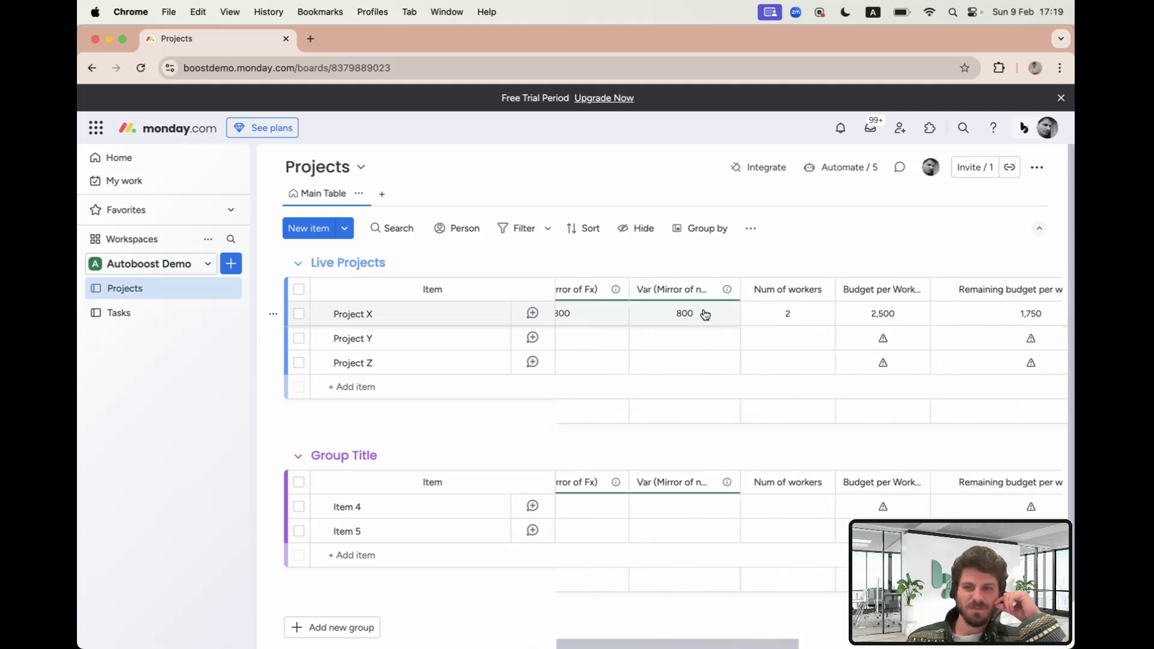
{"action": "scroll", "coordinate": [709, 314], "scroll_direction": "right", "scroll_amount": 6}
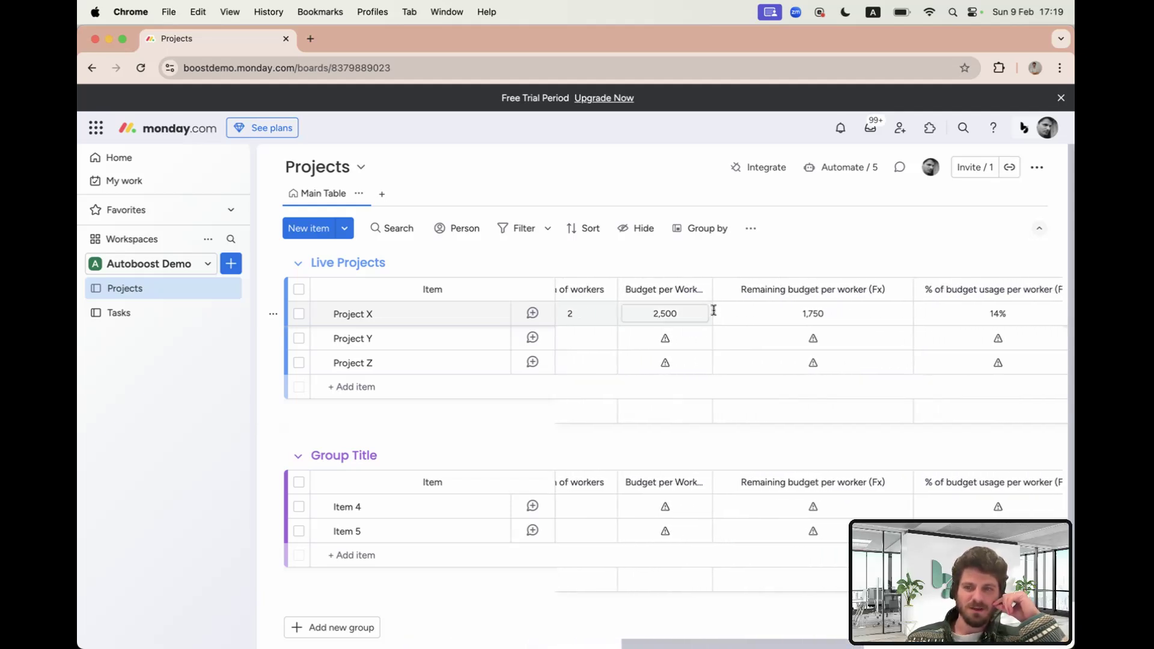
{"action": "scroll", "coordinate": [716, 315], "scroll_direction": "right", "scroll_amount": 1}
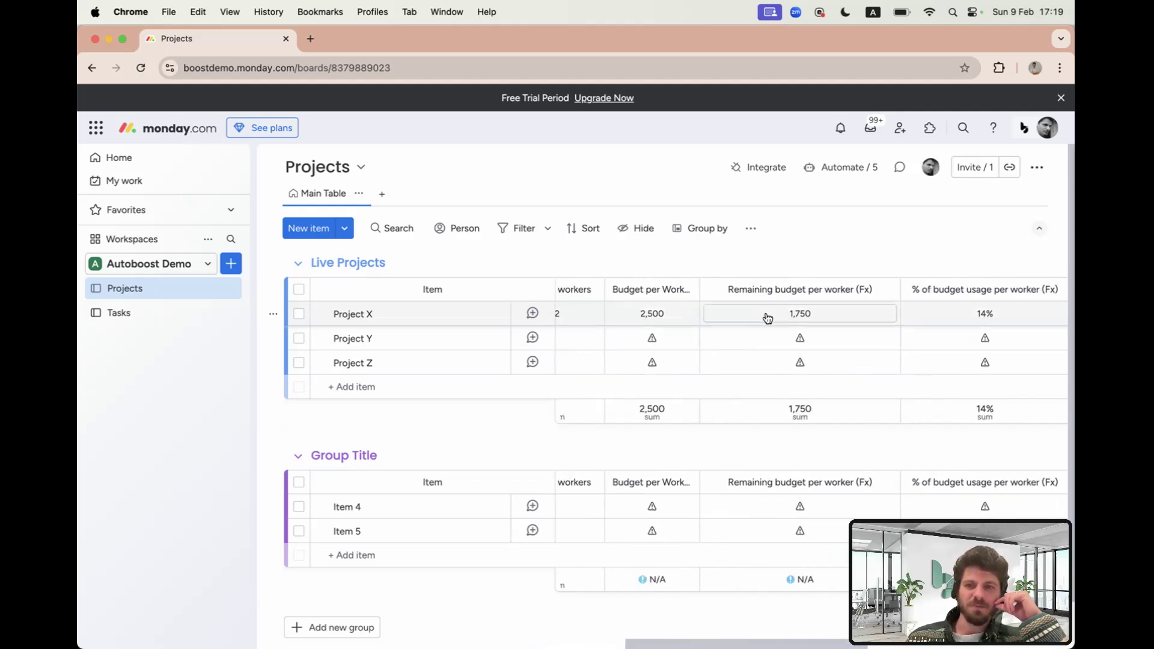
{"action": "scroll", "coordinate": [752, 316], "scroll_direction": "right", "scroll_amount": 10}
{"action": "scroll", "coordinate": [768, 318], "scroll_direction": "right", "scroll_amount": 9}
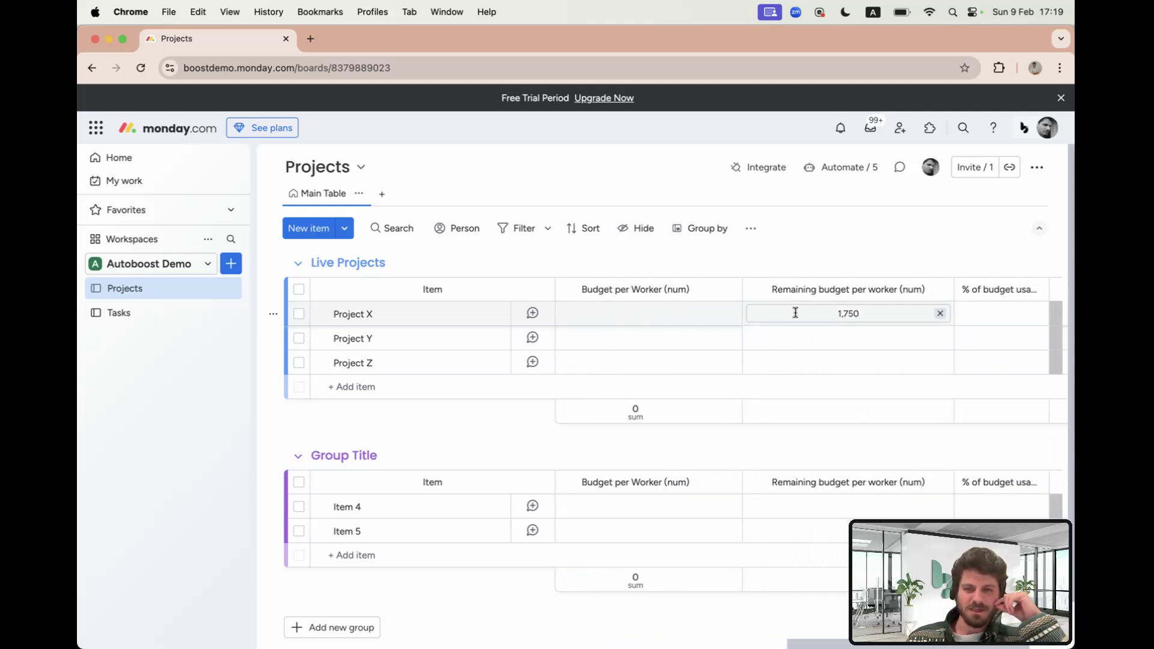
{"action": "scroll", "coordinate": [796, 312], "scroll_direction": "right", "scroll_amount": 4}
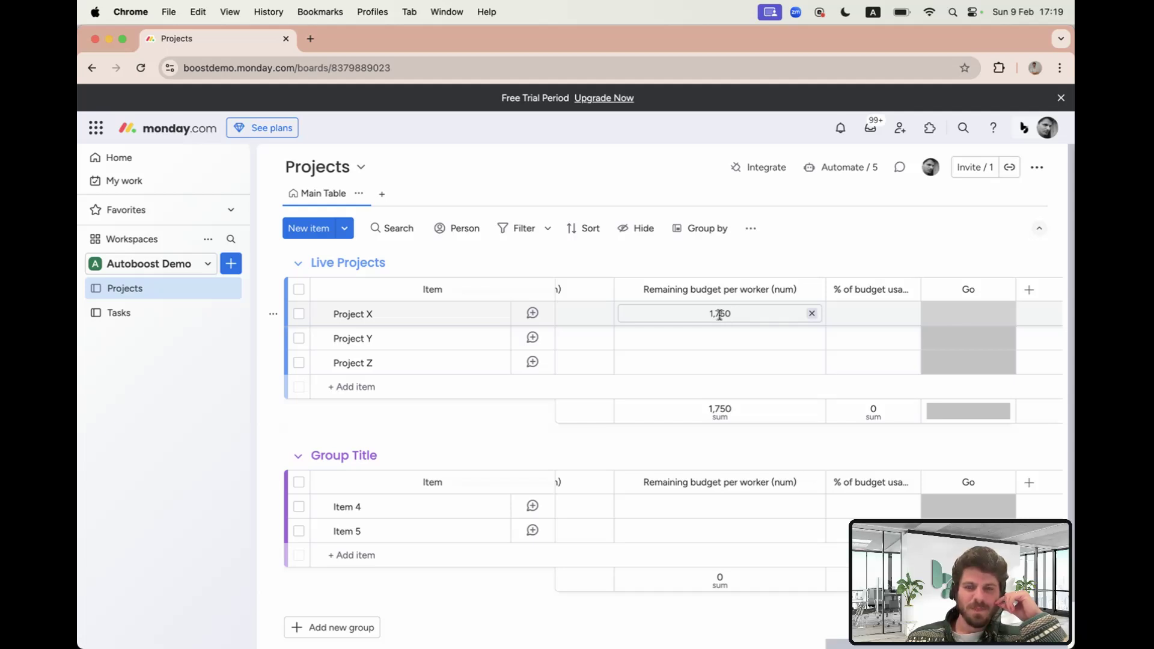
- Set Project X's Go status to Done in the Live Projects group
{"action": "scroll", "coordinate": [853, 312], "scroll_direction": "left", "scroll_amount": 1}
{"action": "left_click", "coordinate": [994, 314]}
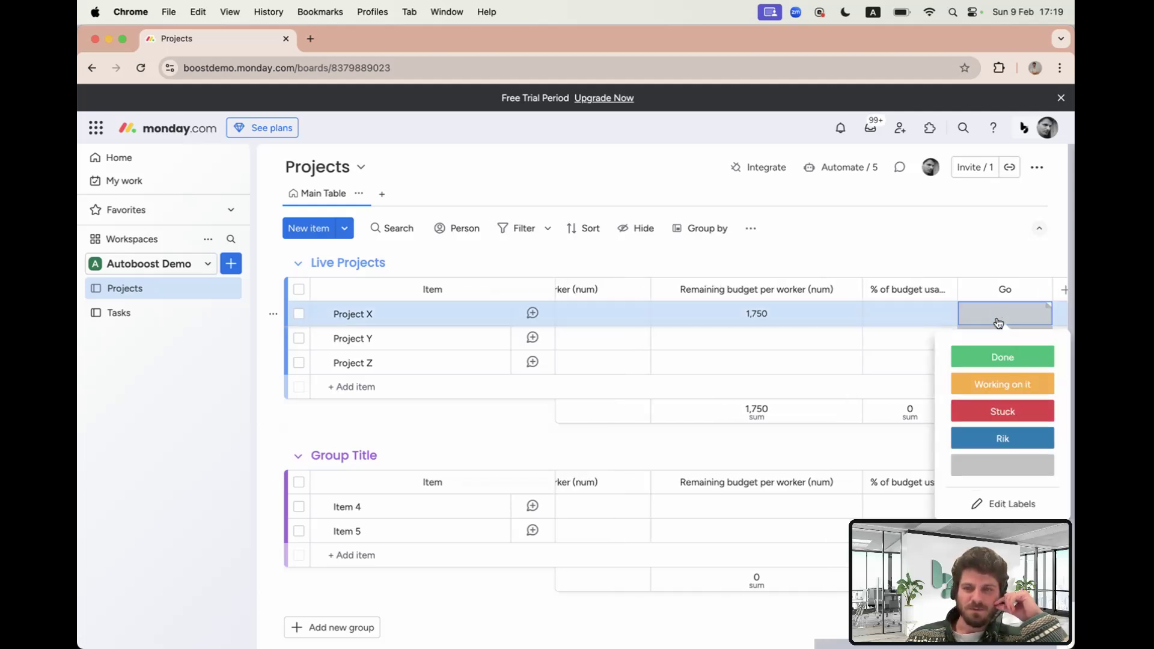
{"action": "left_click", "coordinate": [1003, 359]}
- Connect Item 2 from the Tasks board to Project Y in the Tasks column
{"action": "scroll", "coordinate": [813, 335], "scroll_direction": "left", "scroll_amount": 10}
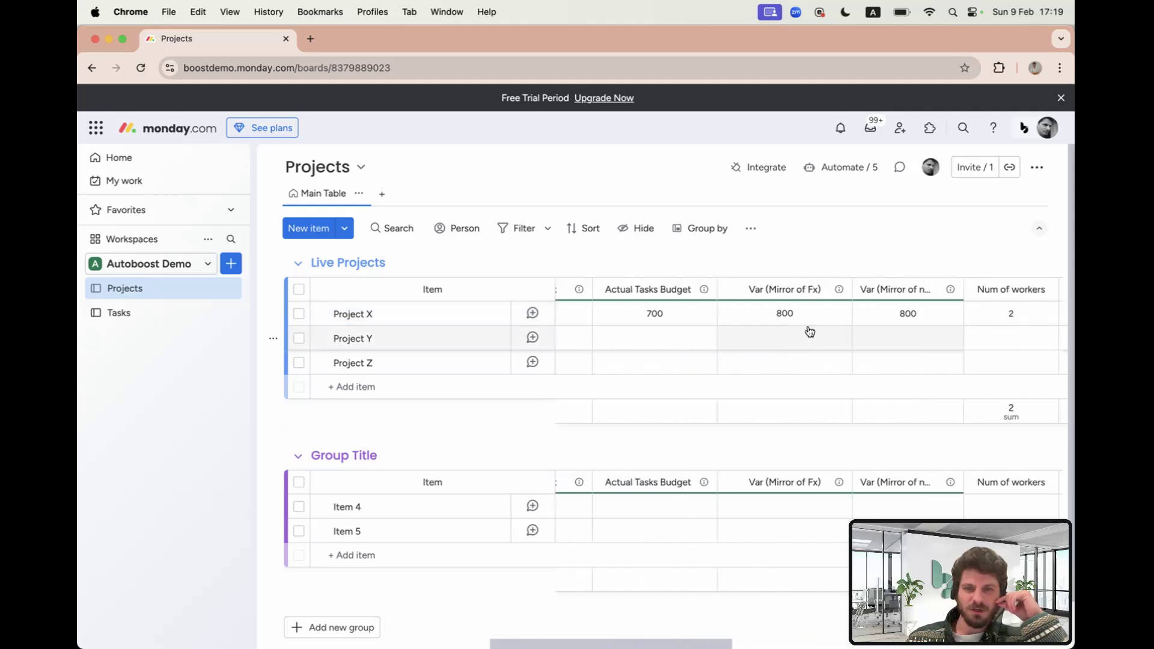
{"action": "scroll", "coordinate": [811, 333], "scroll_direction": "left", "scroll_amount": 8}
{"action": "left_click", "coordinate": [831, 342]}
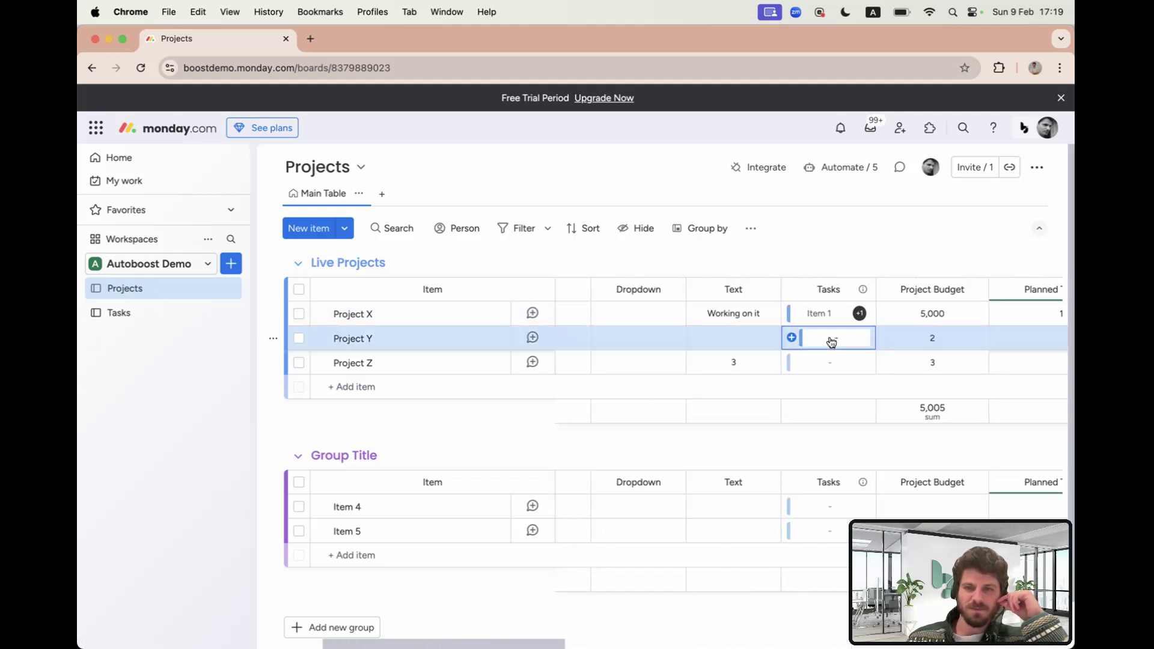
{"action": "scroll", "coordinate": [745, 517], "scroll_direction": "down", "scroll_amount": 2}
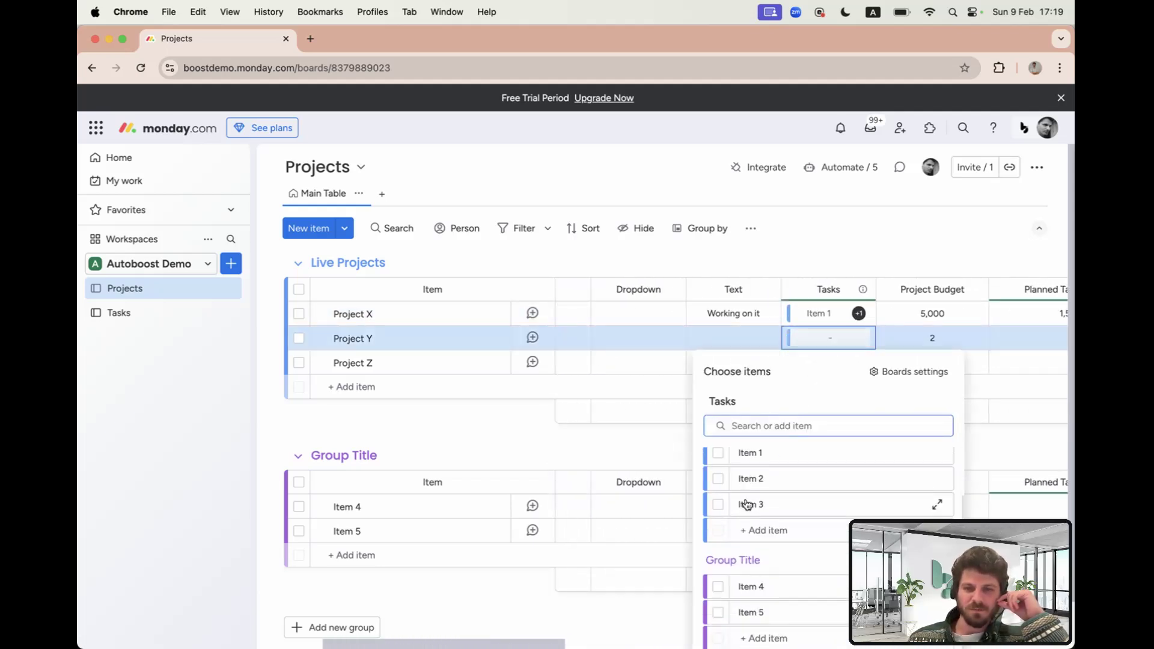
{"action": "left_click", "coordinate": [718, 480]}
{"action": "left_click", "coordinate": [893, 248]}
- Set Project Y's Num of workers to 3
{"action": "scroll", "coordinate": [882, 296], "scroll_direction": "right", "scroll_amount": 6}
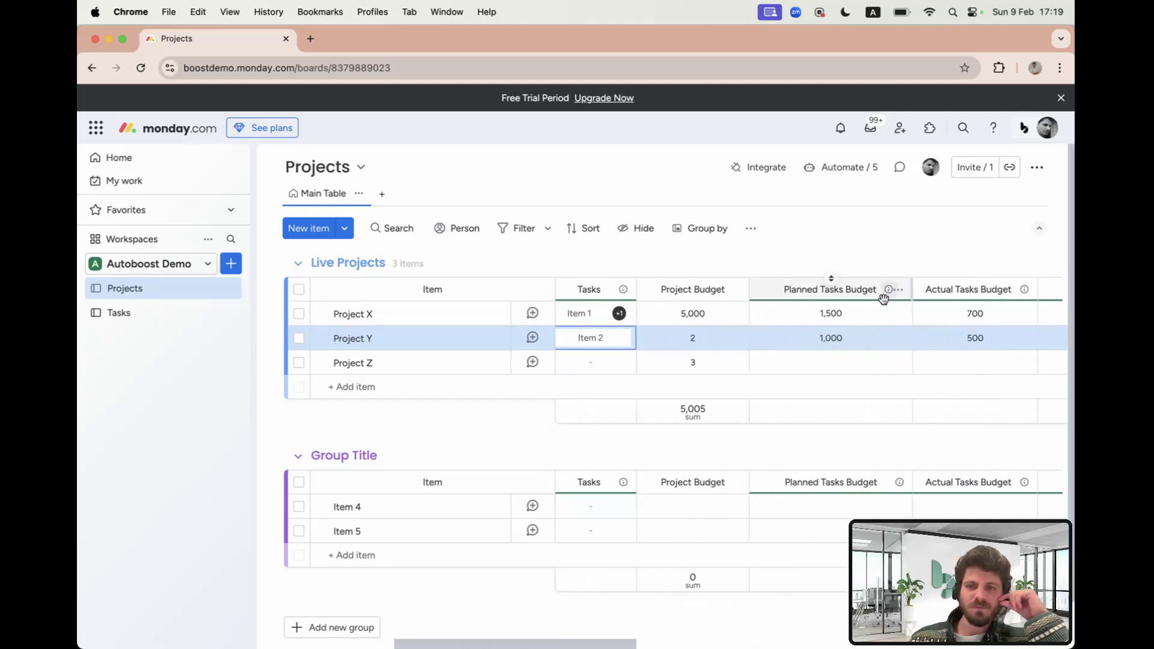
{"action": "scroll", "coordinate": [811, 335], "scroll_direction": "right", "scroll_amount": 2}
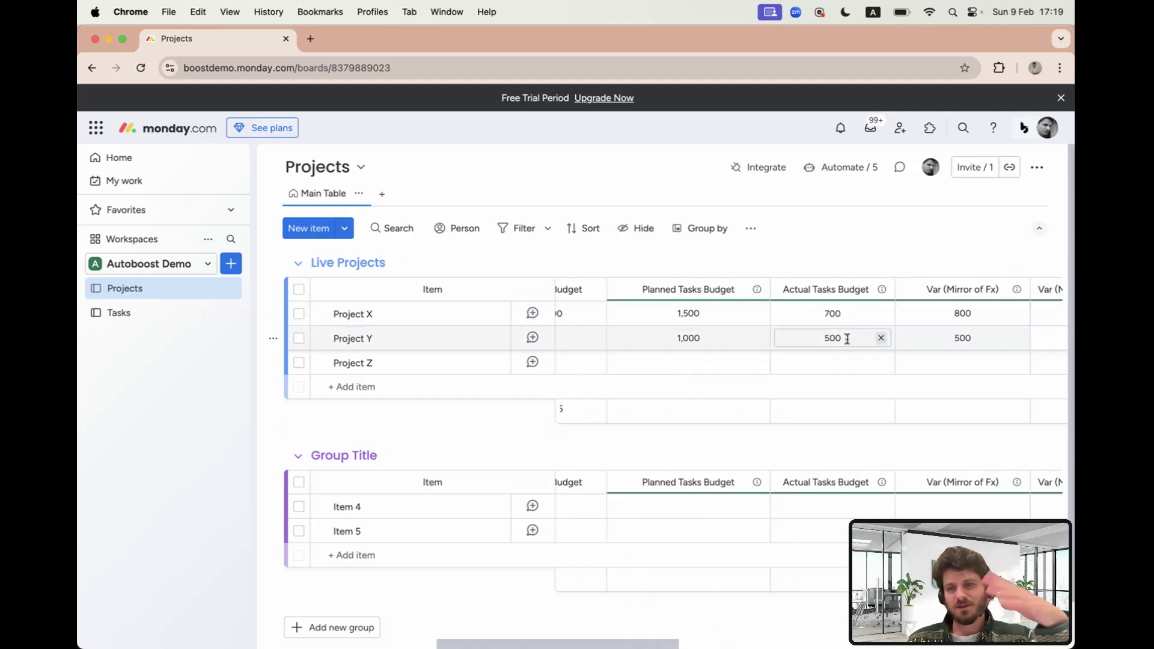
{"action": "scroll", "coordinate": [847, 339], "scroll_direction": "right", "scroll_amount": 15}
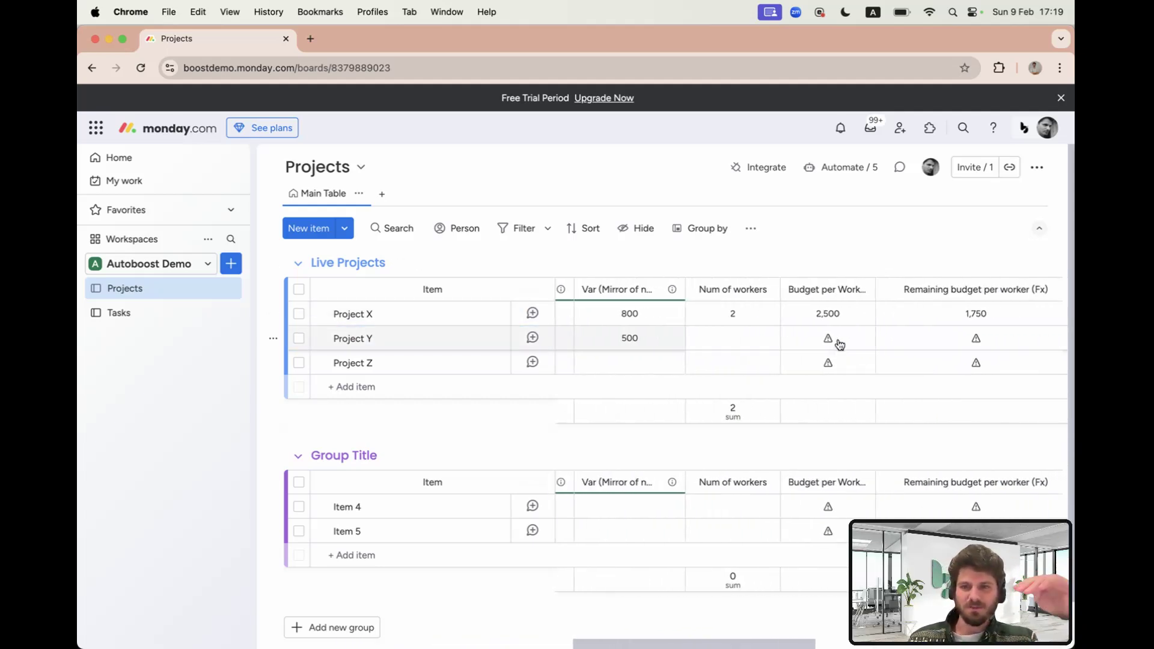
{"action": "scroll", "coordinate": [840, 344], "scroll_direction": "right", "scroll_amount": 5}
{"action": "scroll", "coordinate": [839, 343], "scroll_direction": "left", "scroll_amount": 10}
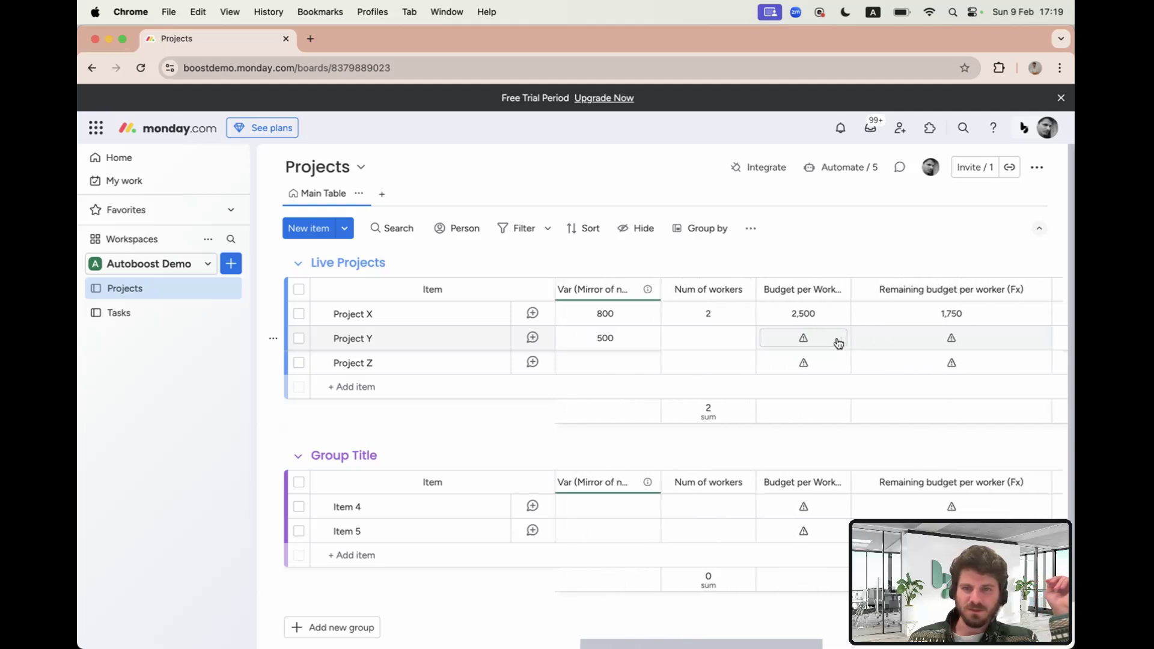
{"action": "left_click", "coordinate": [849, 338]}
{"action": "type", "text": "3"}
{"action": "left_click", "coordinate": [882, 257]}
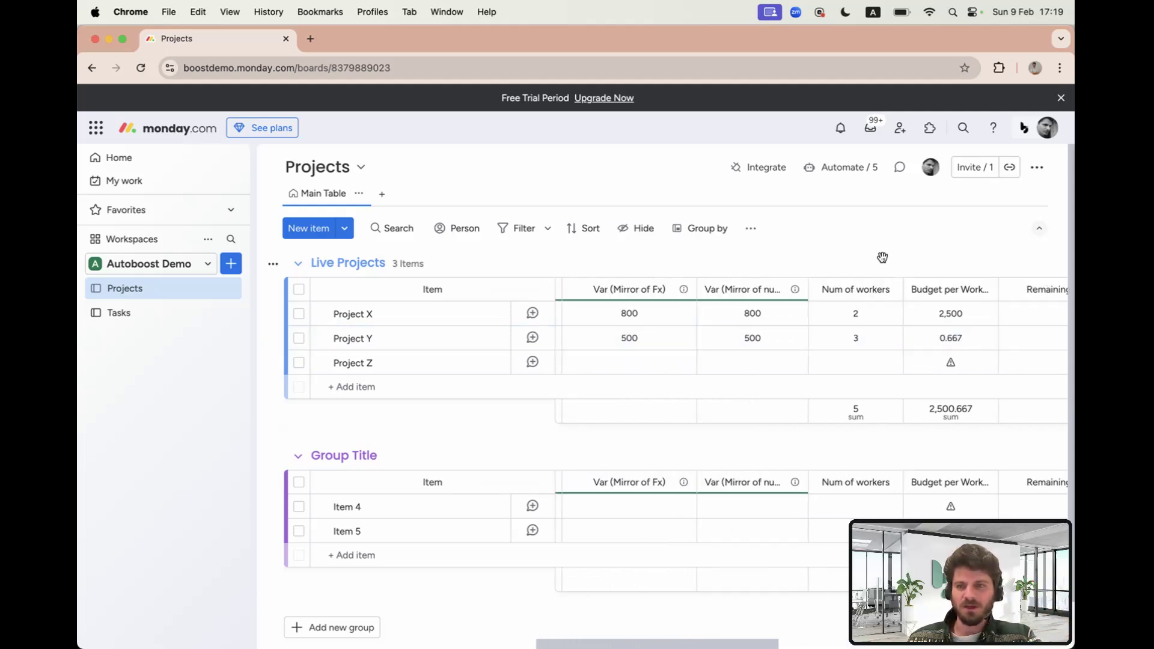
- Check Project Y's formula and number columns, and connect Item 1 to it in addition to Item 2
{"action": "scroll", "coordinate": [901, 300], "scroll_direction": "right", "scroll_amount": 10}
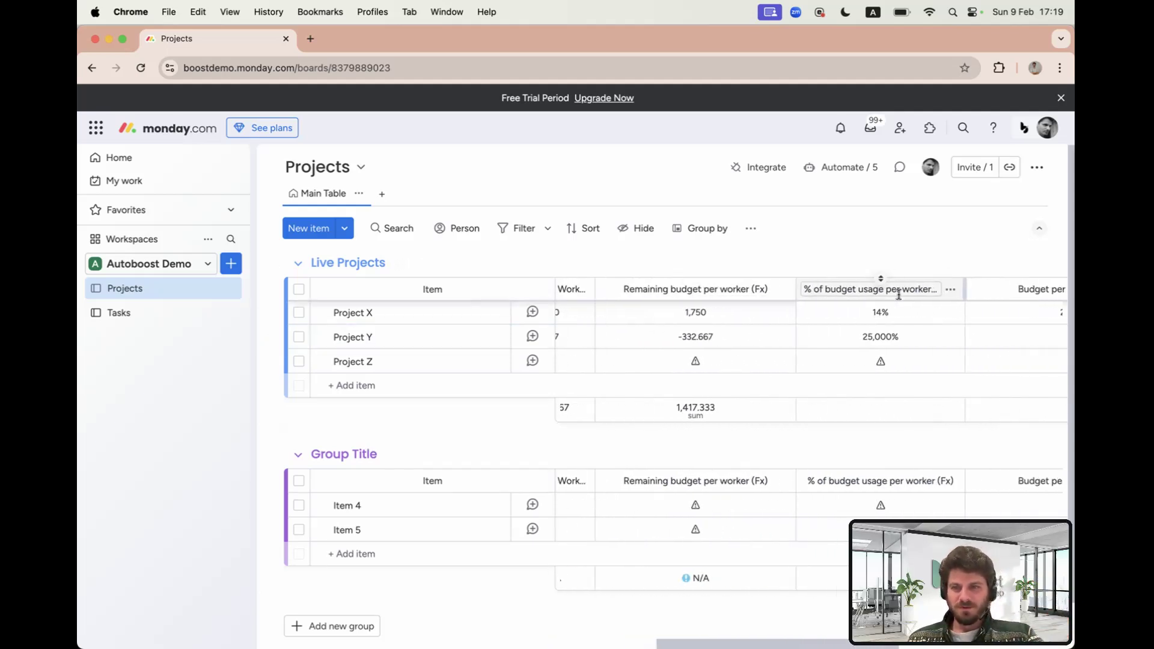
{"action": "scroll", "coordinate": [898, 295], "scroll_direction": "right", "scroll_amount": 8}
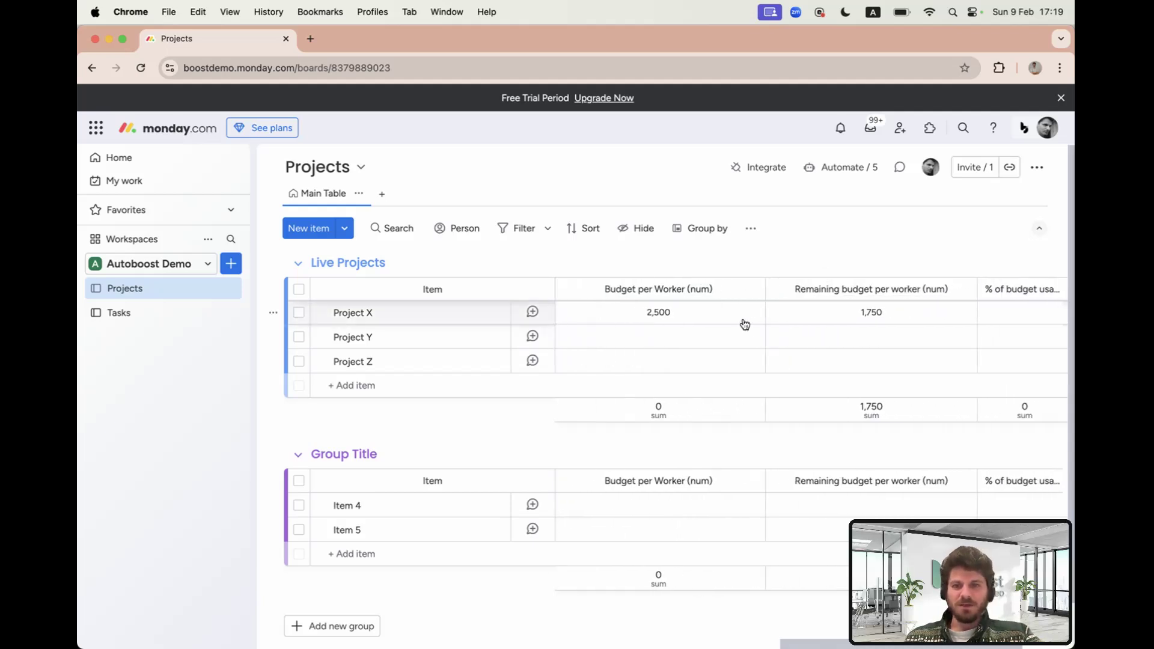
{"action": "scroll", "coordinate": [704, 315], "scroll_direction": "right", "scroll_amount": 5}
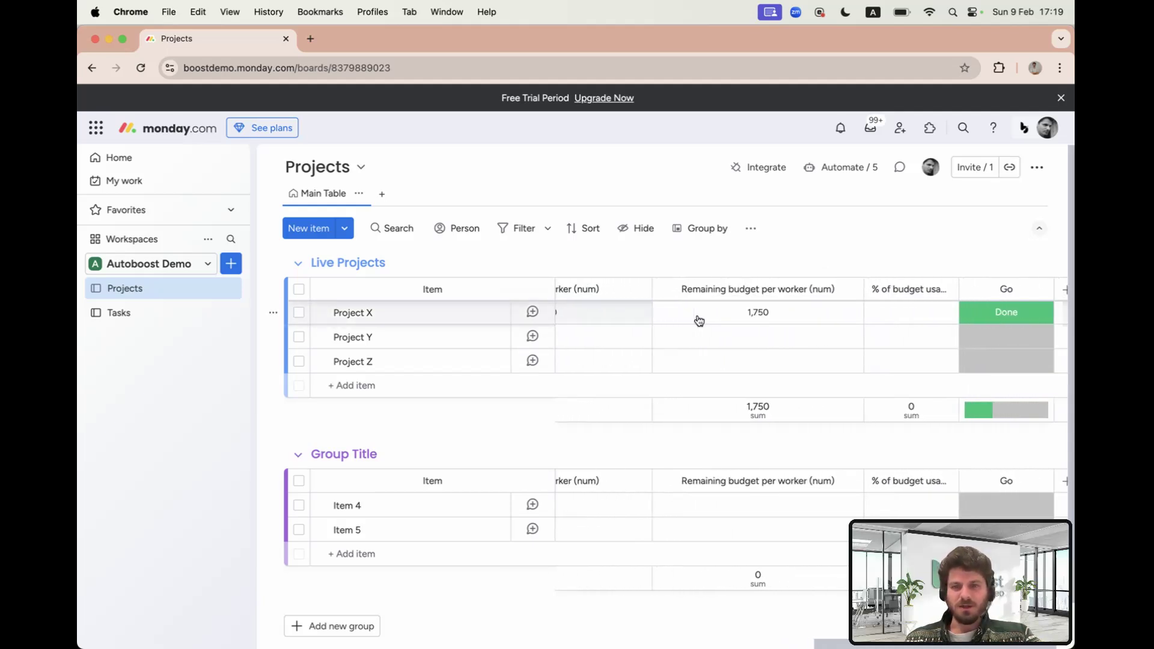
{"action": "scroll", "coordinate": [697, 316], "scroll_direction": "left", "scroll_amount": 15}
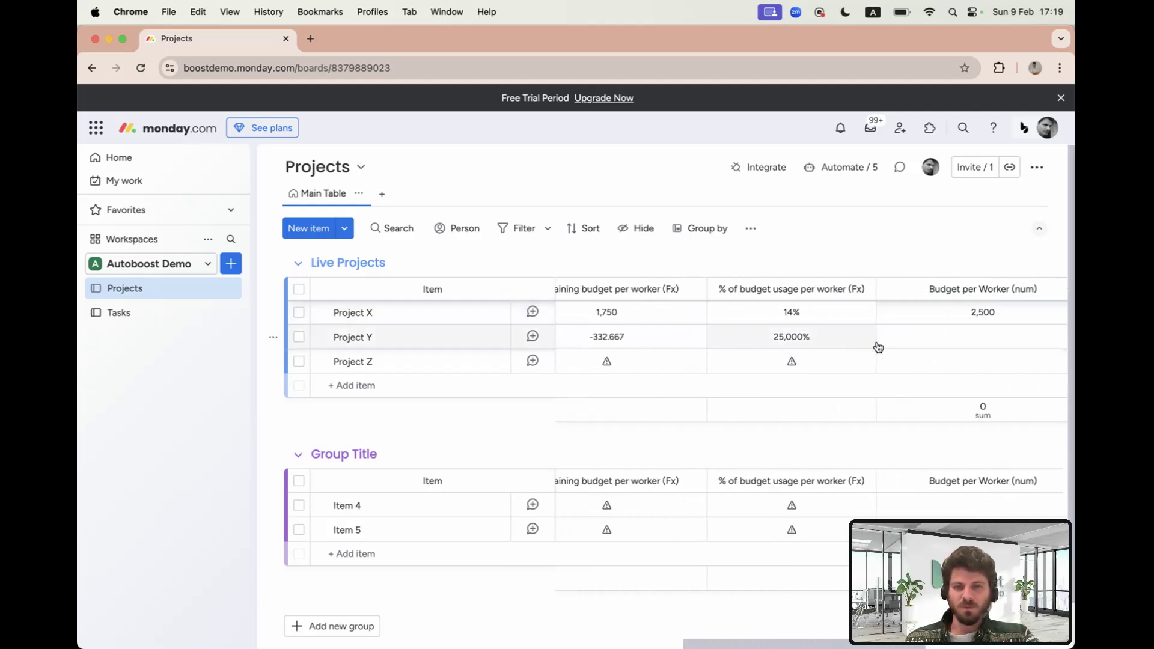
{"action": "scroll", "coordinate": [879, 347], "scroll_direction": "left", "scroll_amount": 20}
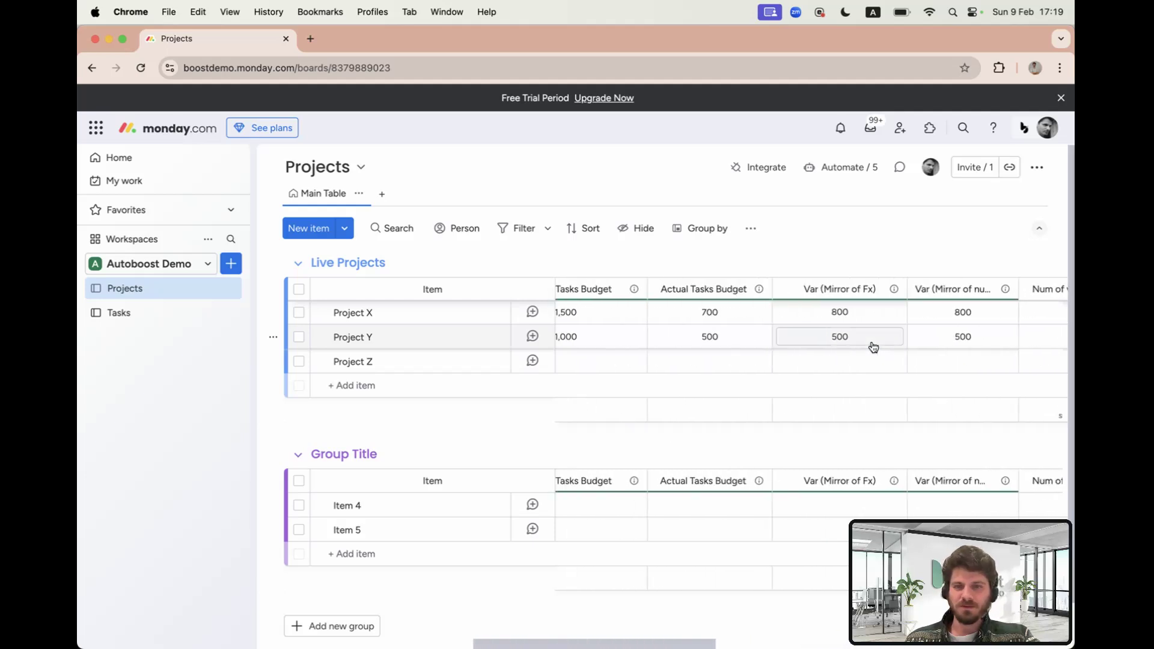
{"action": "scroll", "coordinate": [872, 347], "scroll_direction": "left", "scroll_amount": 5}
{"action": "left_click", "coordinate": [825, 338]}
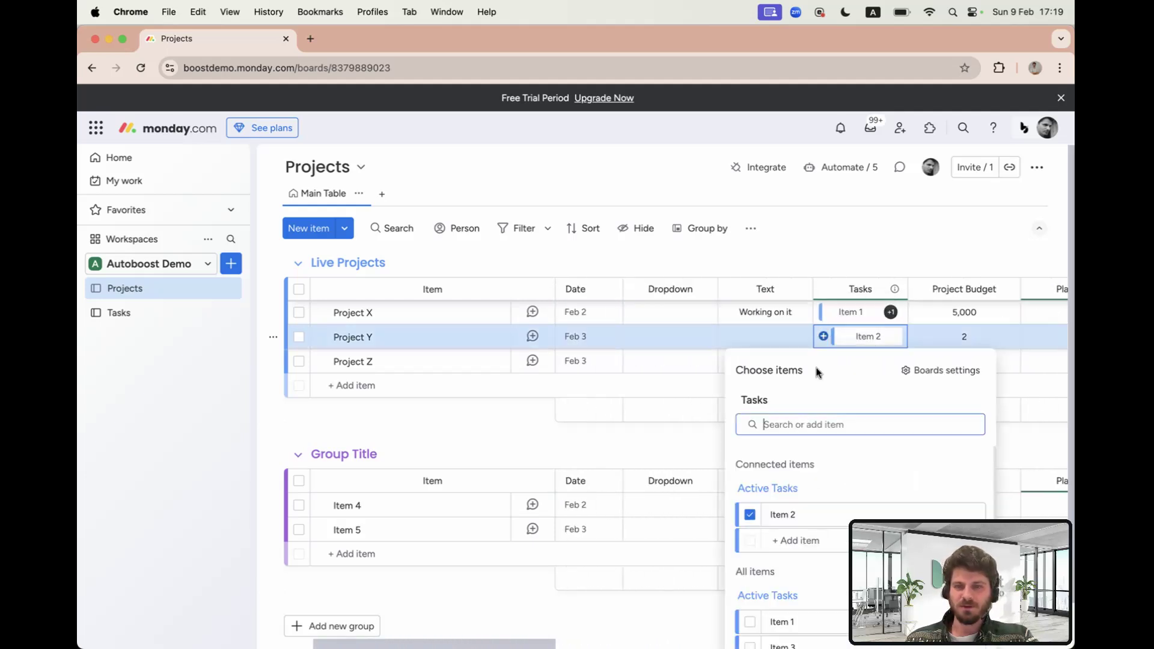
{"action": "left_click", "coordinate": [751, 621]}
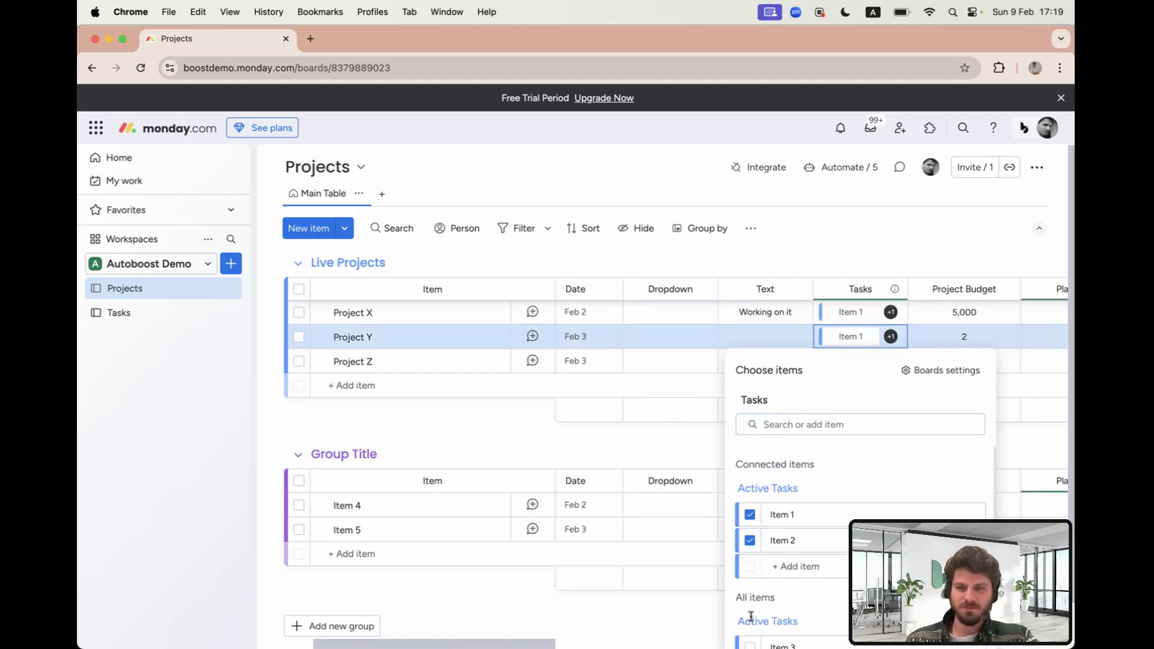
{"action": "left_click", "coordinate": [858, 263]}
- Examine Project Y's mirrored budgets and variances, per-worker formulas and number columns to see which ones the new connection updated
{"action": "scroll", "coordinate": [856, 265], "scroll_direction": "right", "scroll_amount": 3}
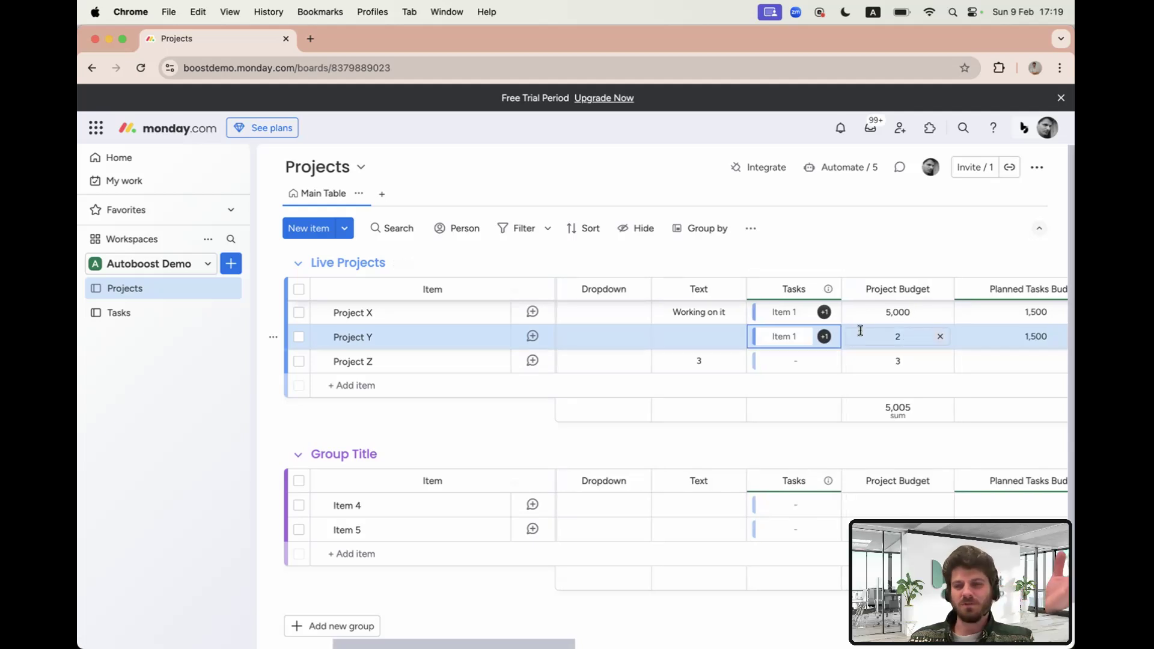
{"action": "scroll", "coordinate": [855, 336], "scroll_direction": "right", "scroll_amount": 3}
{"action": "scroll", "coordinate": [855, 336], "scroll_direction": "right", "scroll_amount": 1}
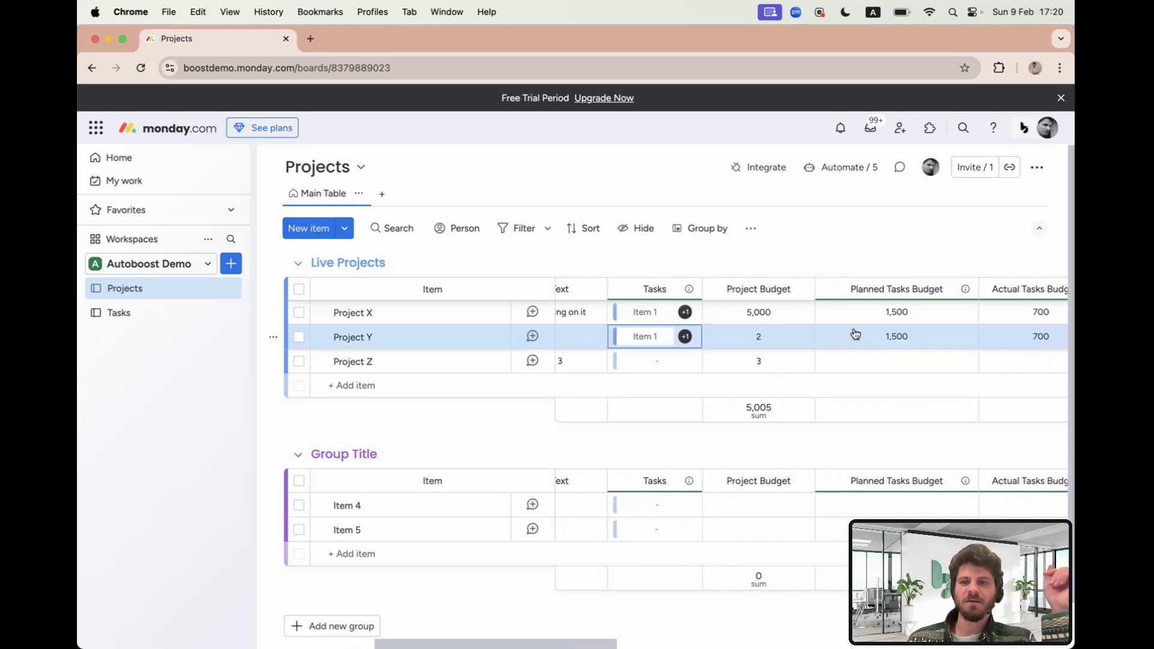
{"action": "scroll", "coordinate": [858, 334], "scroll_direction": "right", "scroll_amount": 5}
{"action": "scroll", "coordinate": [855, 335], "scroll_direction": "right", "scroll_amount": 2}
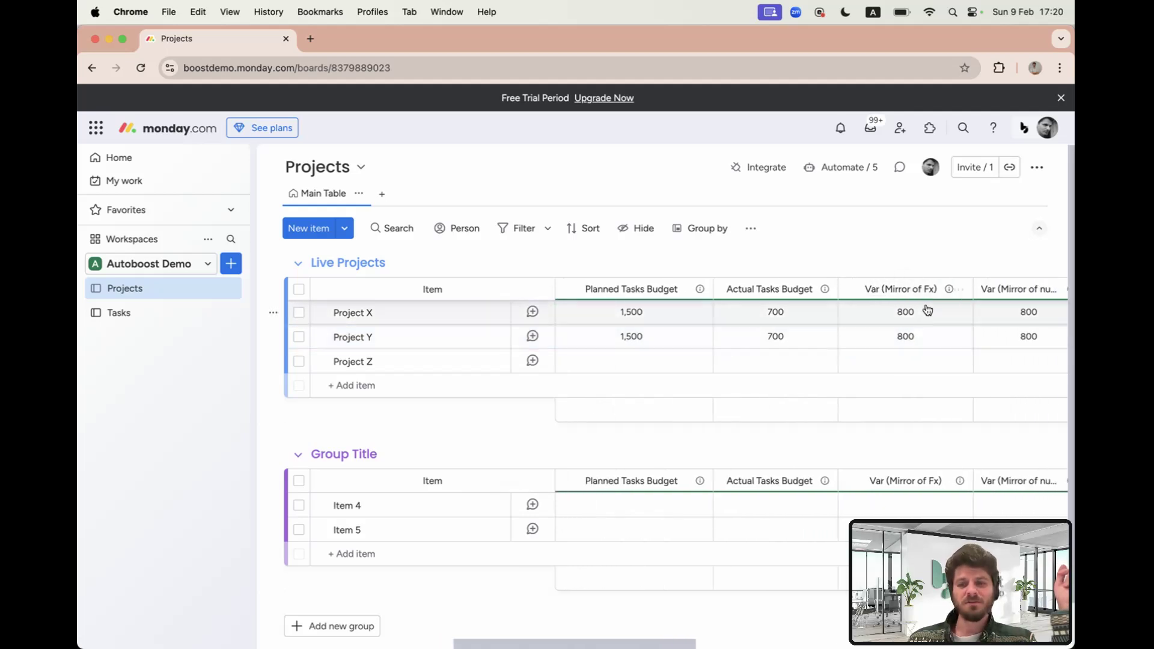
{"action": "scroll", "coordinate": [915, 311], "scroll_direction": "right", "scroll_amount": 2}
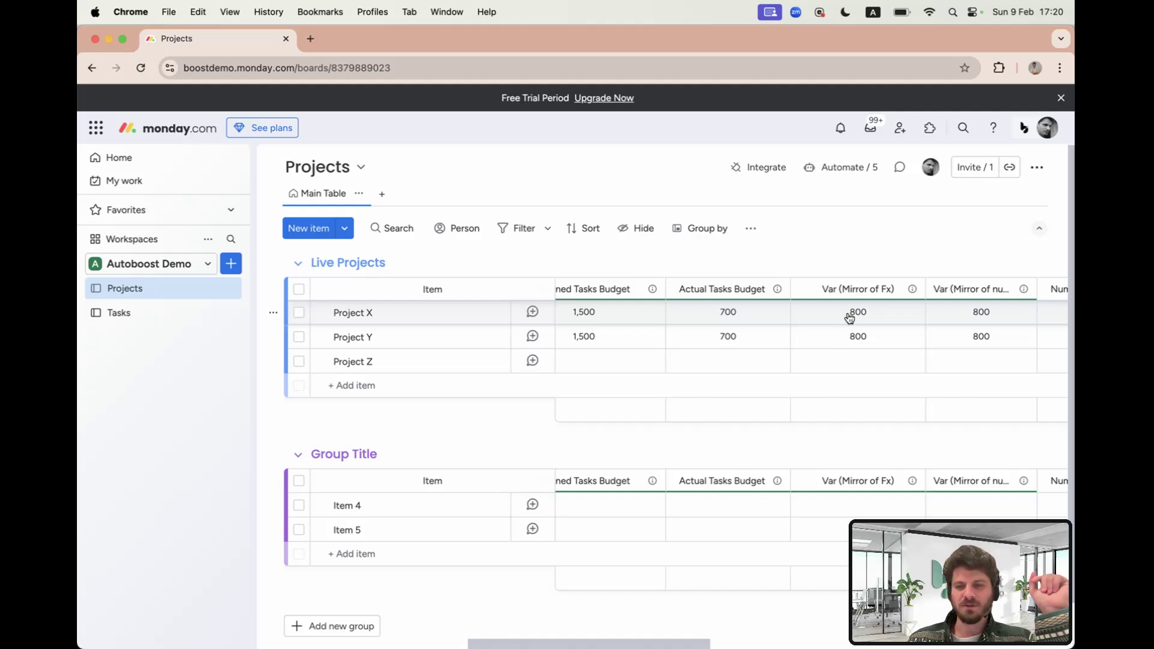
{"action": "scroll", "coordinate": [849, 319], "scroll_direction": "right", "scroll_amount": 1}
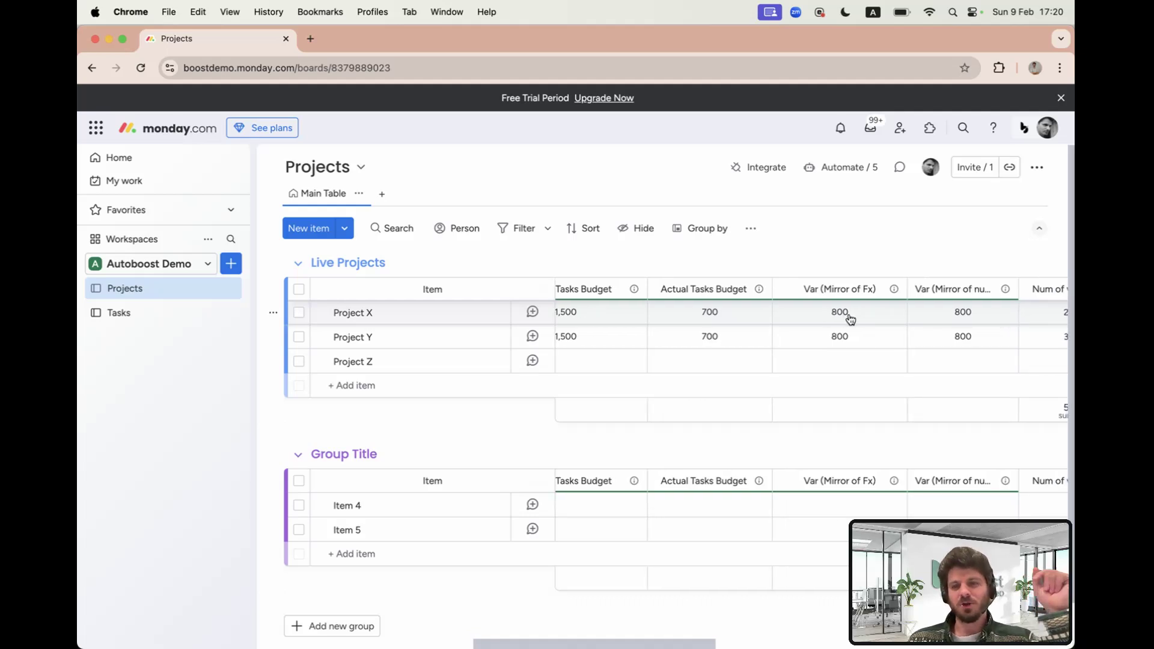
{"action": "scroll", "coordinate": [850, 319], "scroll_direction": "right", "scroll_amount": 4}
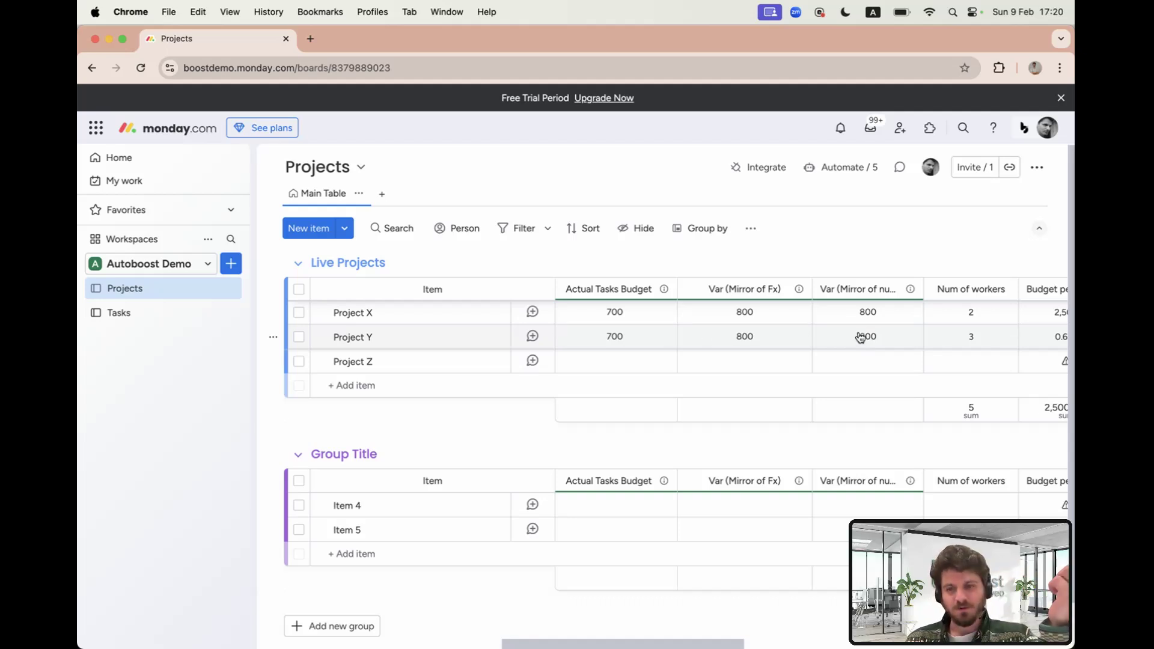
{"action": "scroll", "coordinate": [861, 337], "scroll_direction": "right", "scroll_amount": 6}
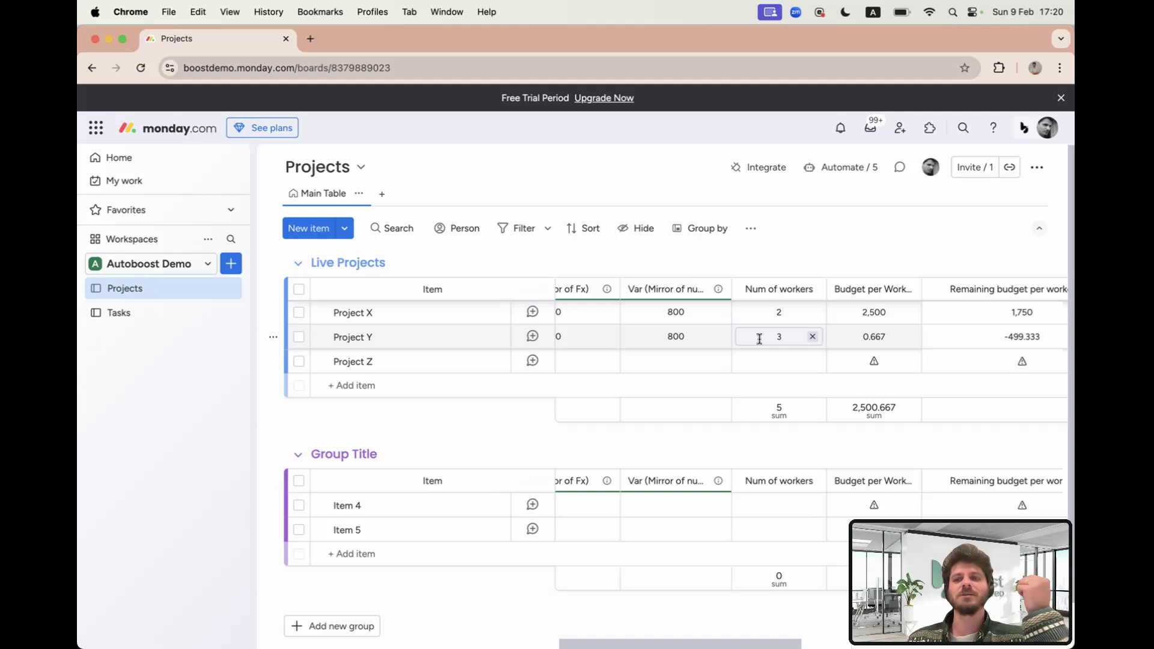
{"action": "scroll", "coordinate": [759, 341], "scroll_direction": "right", "scroll_amount": 2}
{"action": "scroll", "coordinate": [761, 344], "scroll_direction": "right", "scroll_amount": 5}
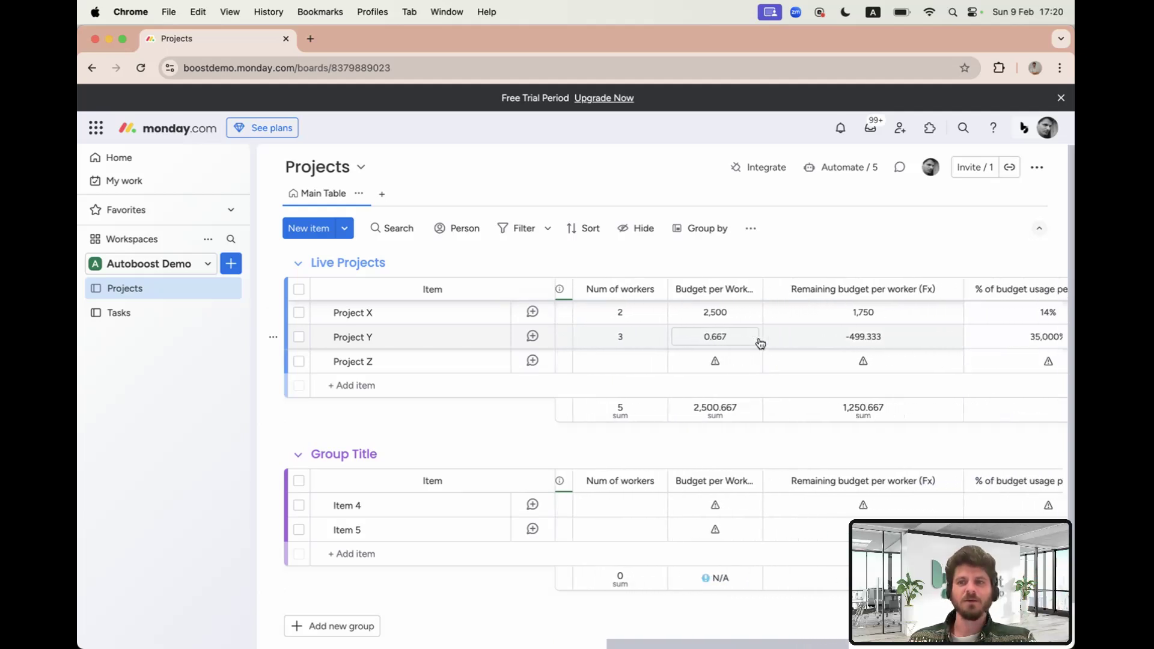
{"action": "scroll", "coordinate": [761, 344], "scroll_direction": "right", "scroll_amount": 10}
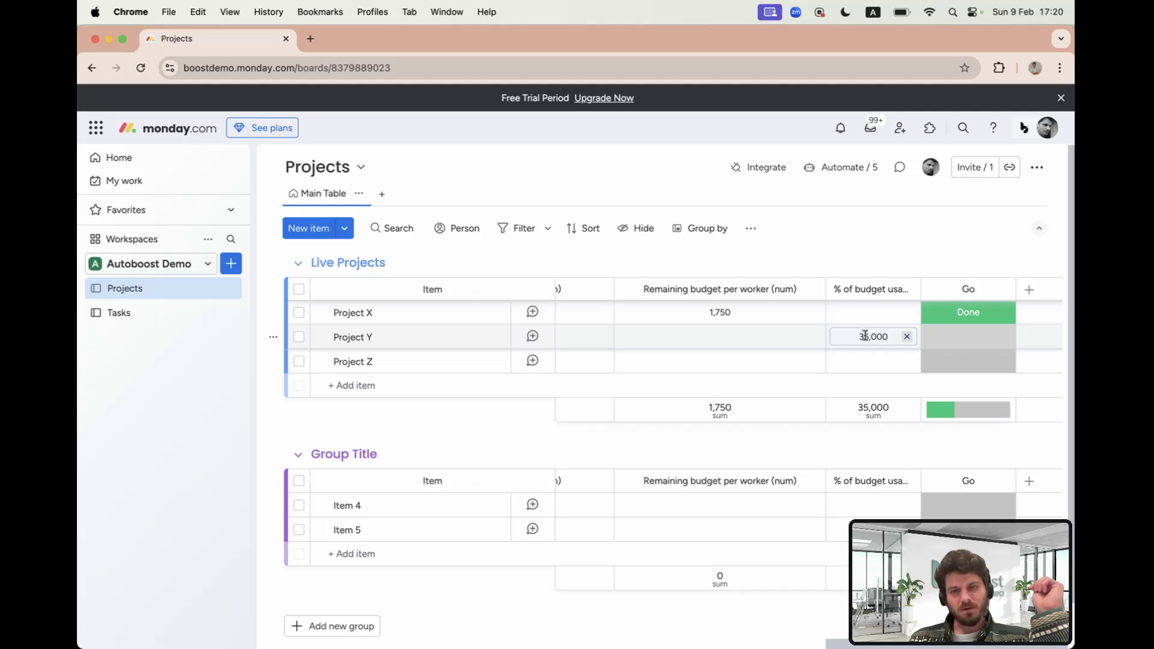
{"action": "scroll", "coordinate": [864, 335], "scroll_direction": "left", "scroll_amount": 10}
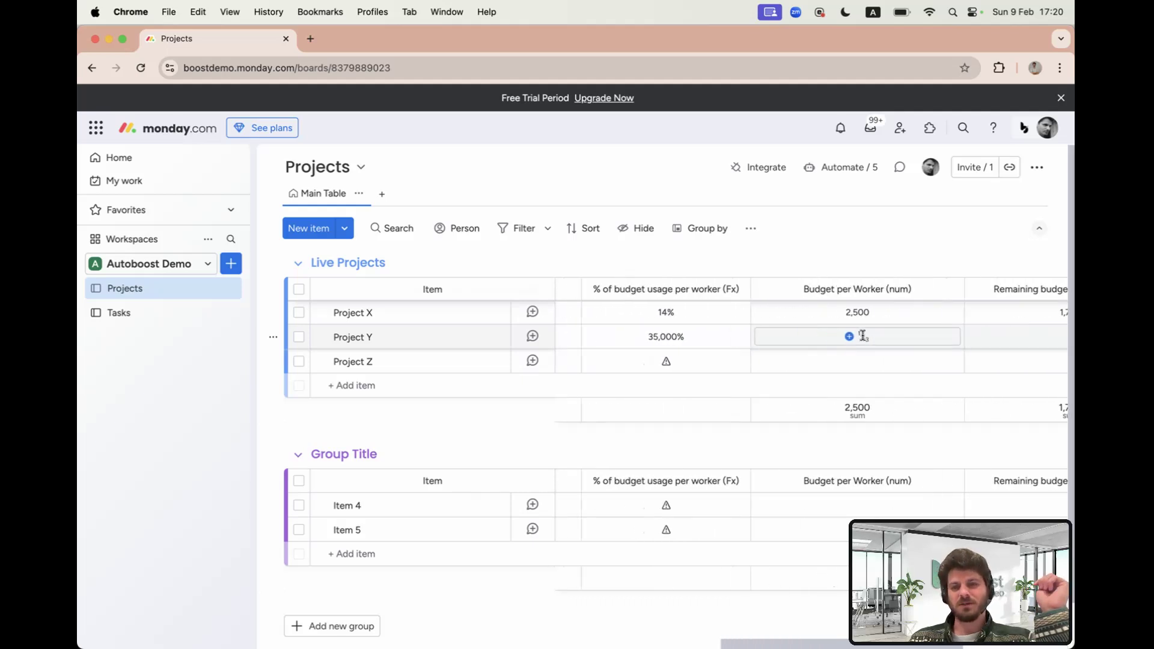
- Open the % of budget usage per worker (Fx) formula, try operators after it, browse functions such as ROUND, and close it without saving
{"action": "left_click", "coordinate": [714, 319]}
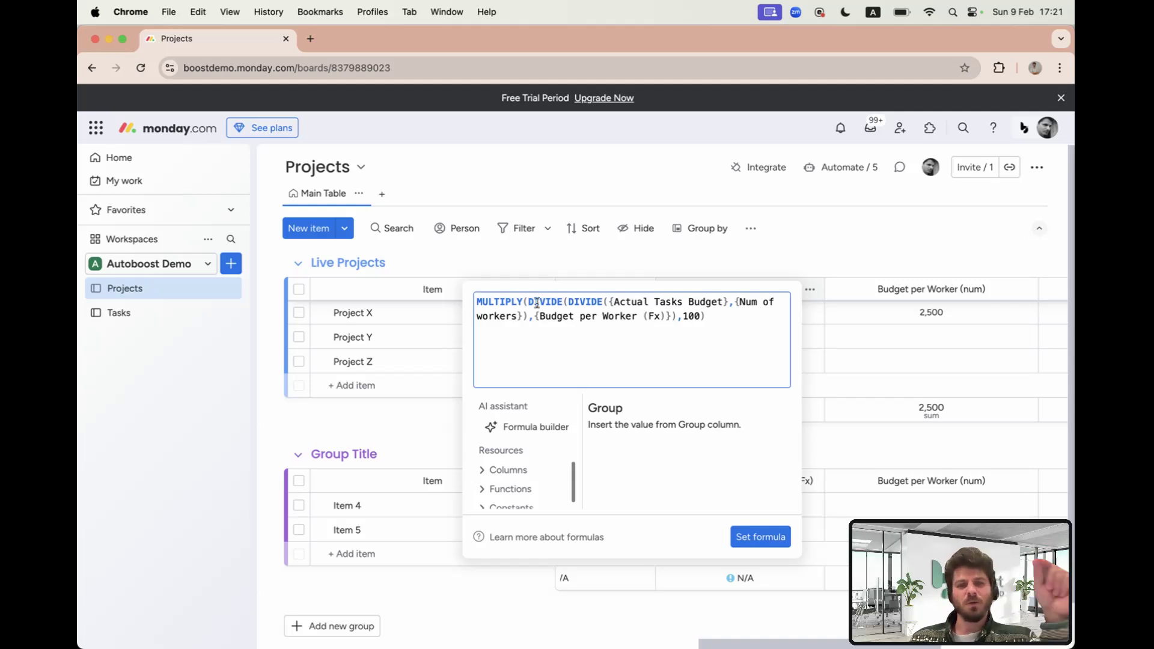
{"action": "left_click", "coordinate": [719, 321]}
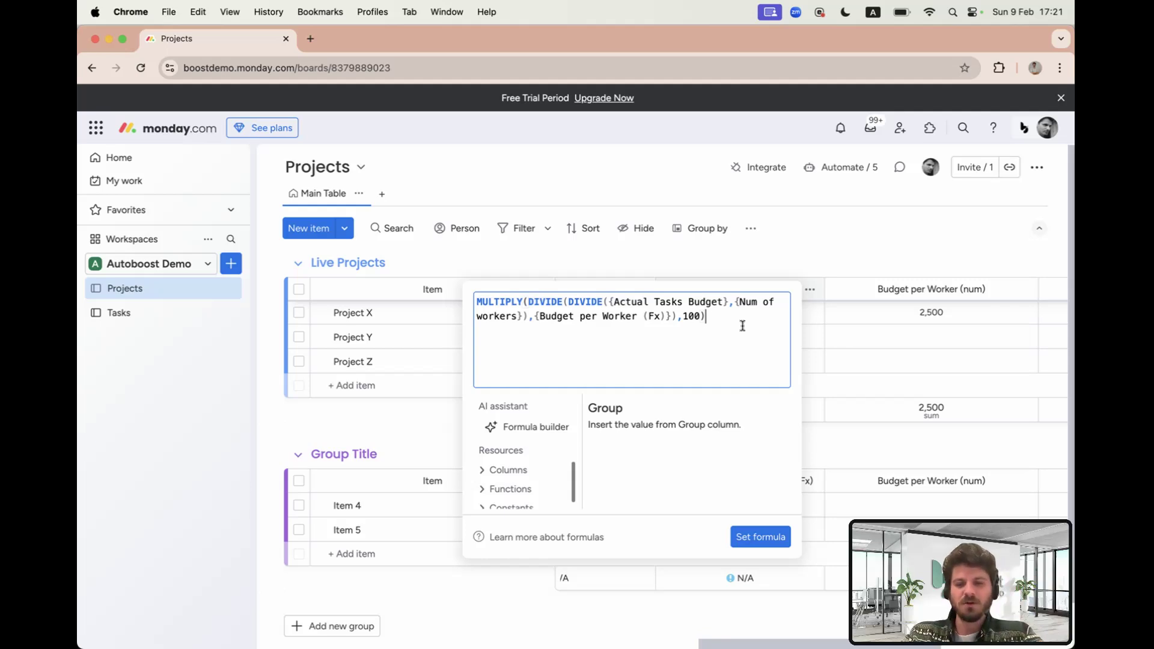
{"action": "type", "text": "*"}
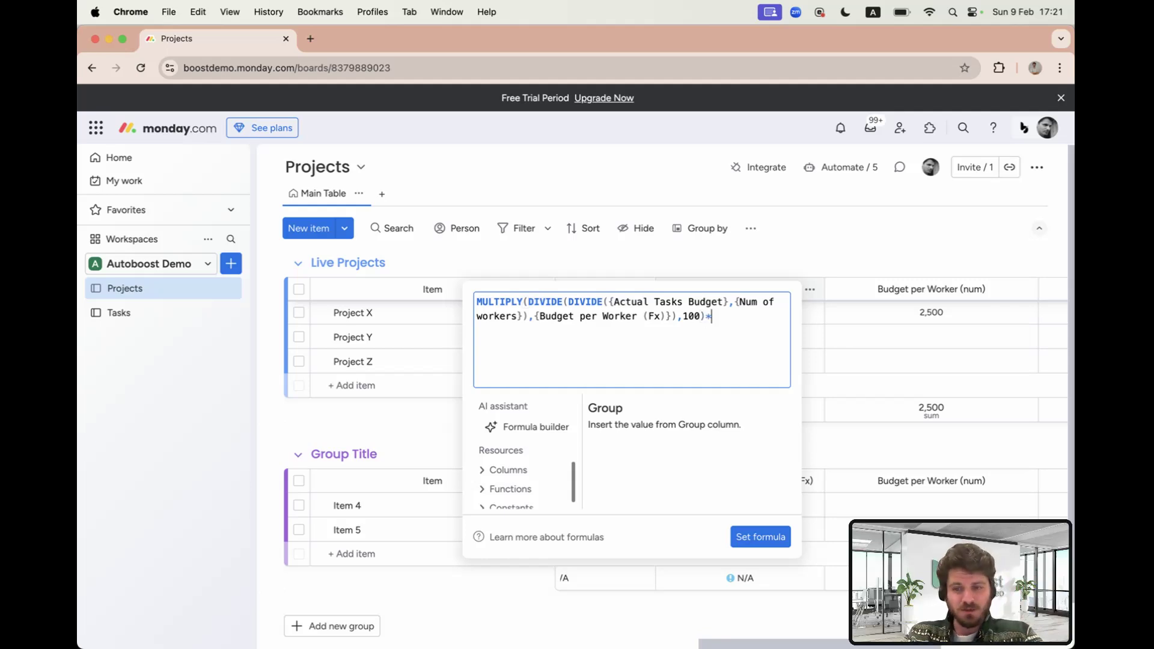
{"action": "type", "text": "/"}
{"action": "key", "text": "BackSpace"}
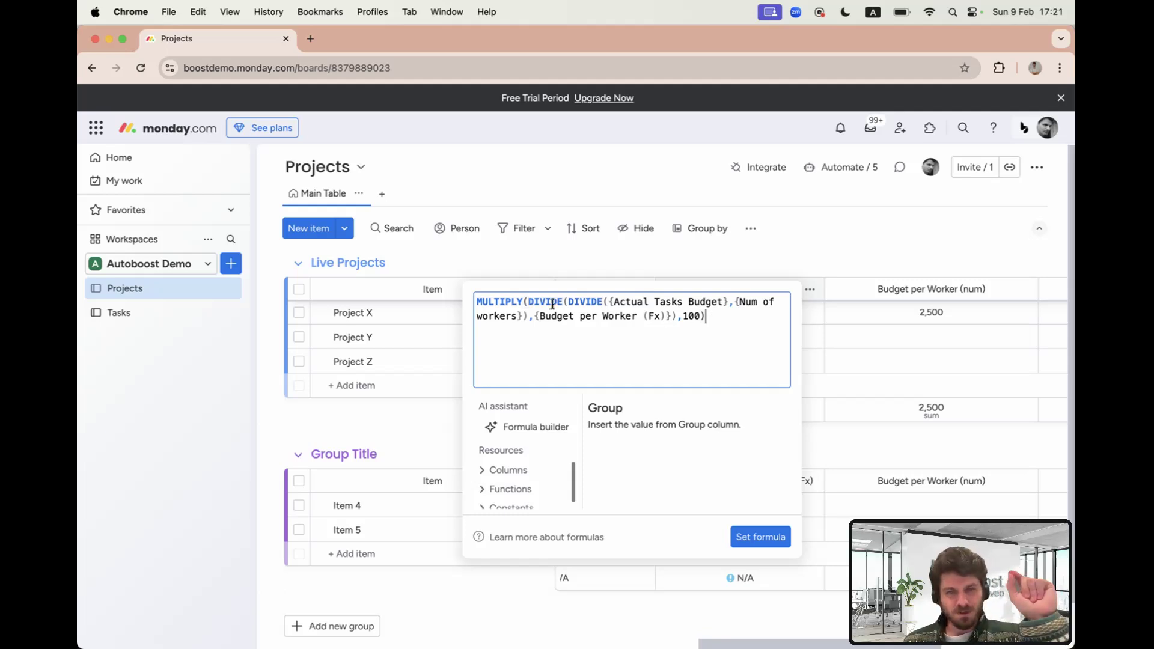
{"action": "left_click", "coordinate": [521, 487]}
{"action": "scroll", "coordinate": [523, 484], "scroll_direction": "down", "scroll_amount": 5}
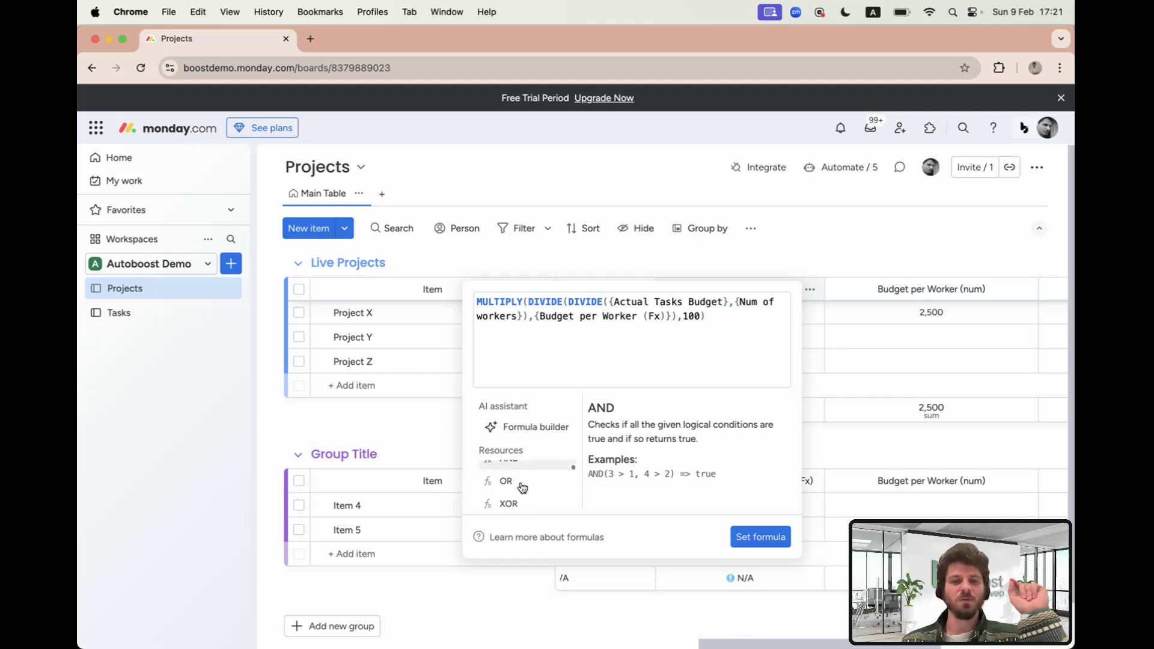
{"action": "scroll", "coordinate": [524, 481], "scroll_direction": "down", "scroll_amount": 2}
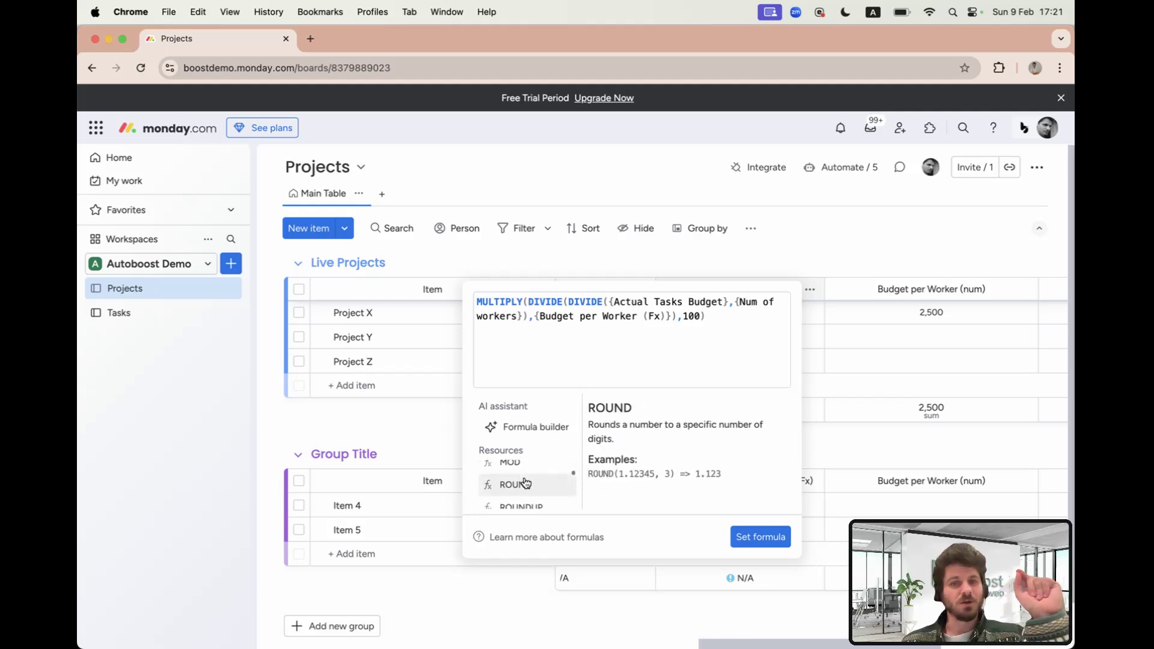
{"action": "left_click", "coordinate": [744, 326]}
{"action": "type", "text": "+"}
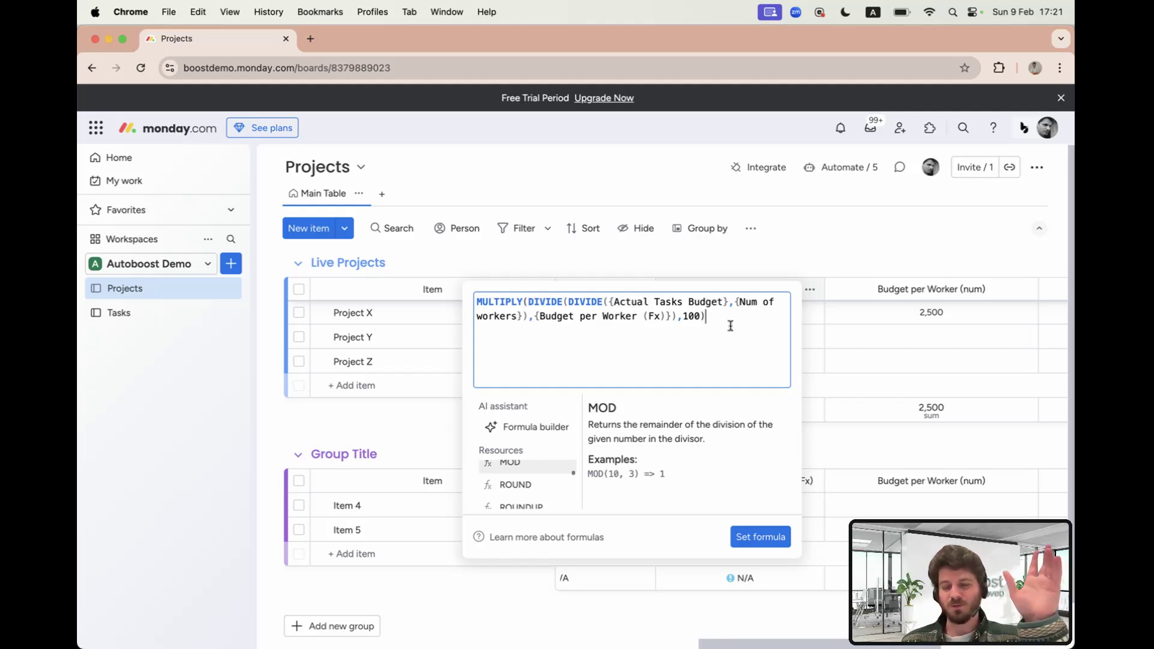
{"action": "left_click", "coordinate": [810, 250]}
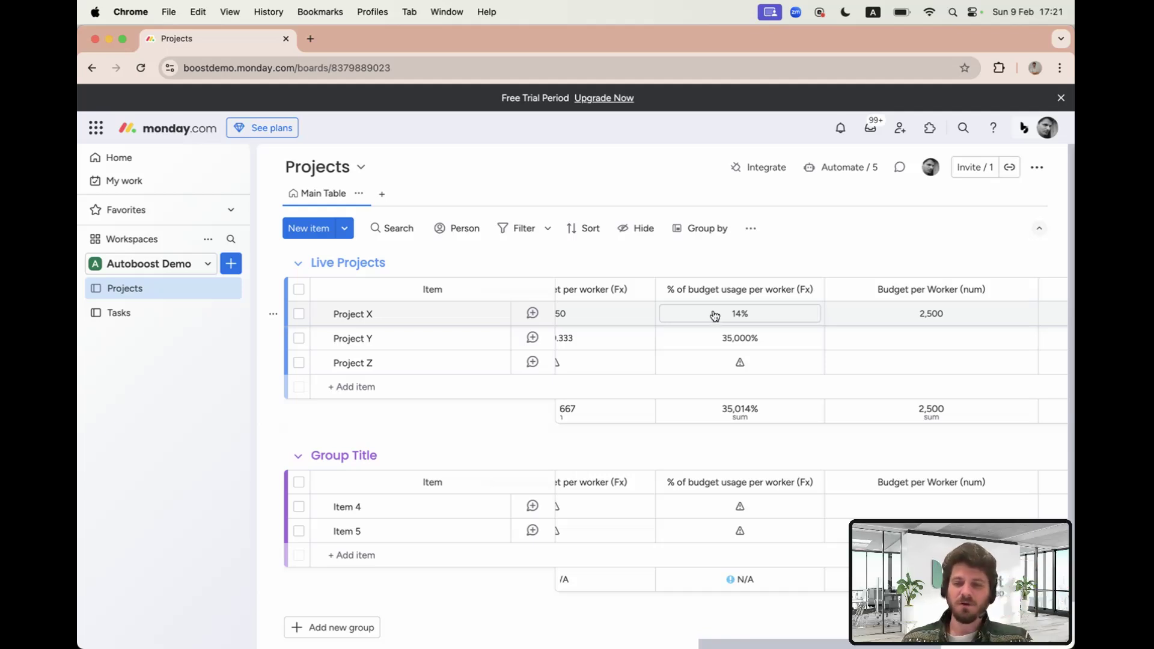
{"action": "scroll", "coordinate": [713, 317], "scroll_direction": "left", "scroll_amount": 3}
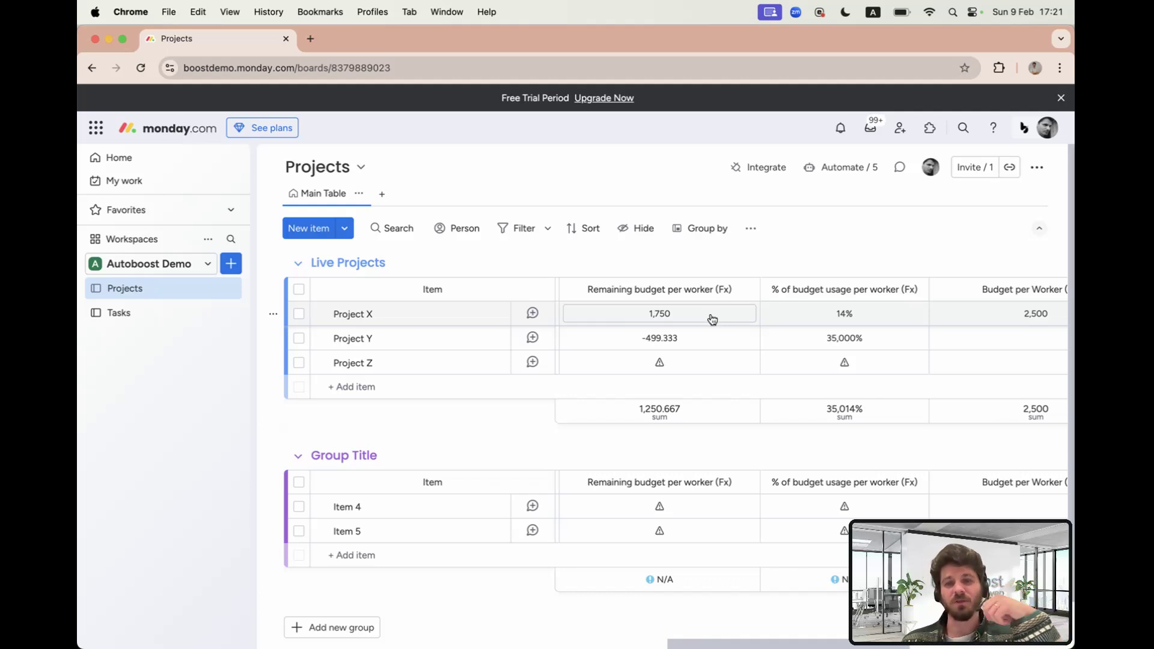
- View the Remaining budget per worker (Fx) formula and close it without changes
{"action": "scroll", "coordinate": [712, 318], "scroll_direction": "right", "scroll_amount": 3}
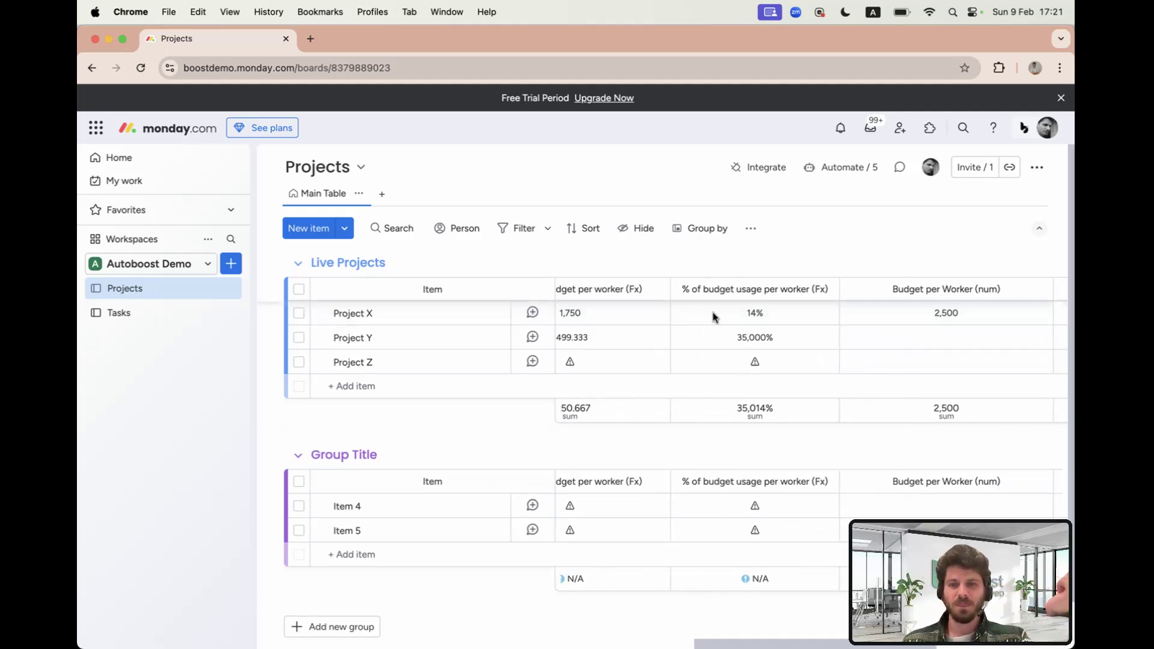
{"action": "scroll", "coordinate": [654, 318], "scroll_direction": "down", "scroll_amount": 1}
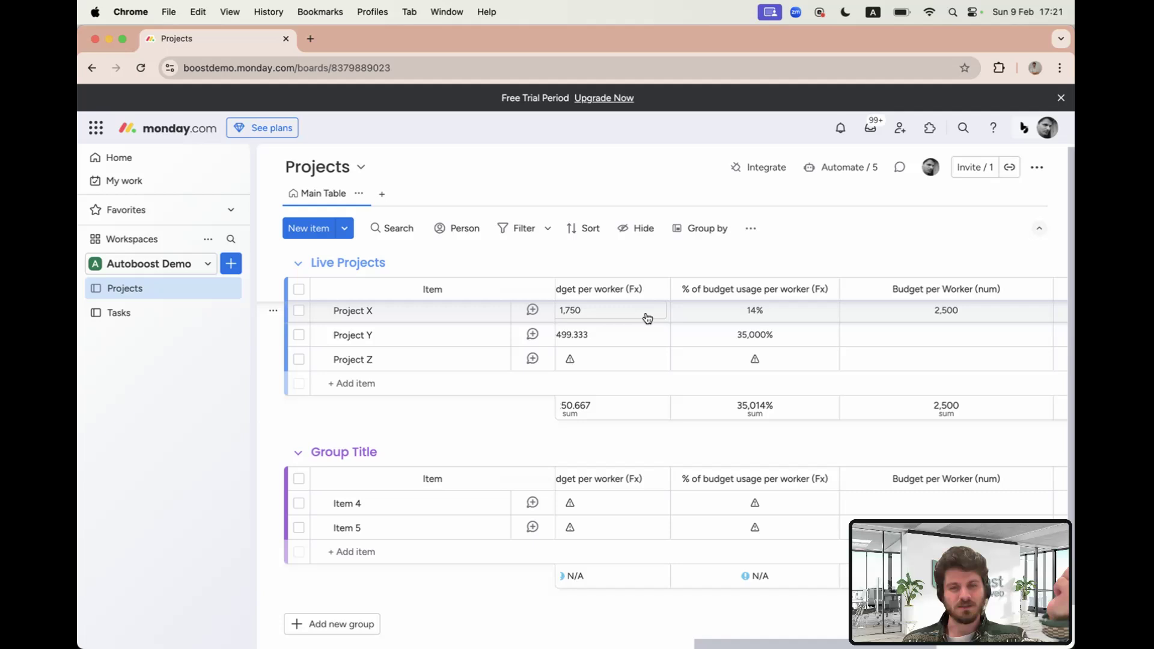
{"action": "left_click", "coordinate": [647, 318]}
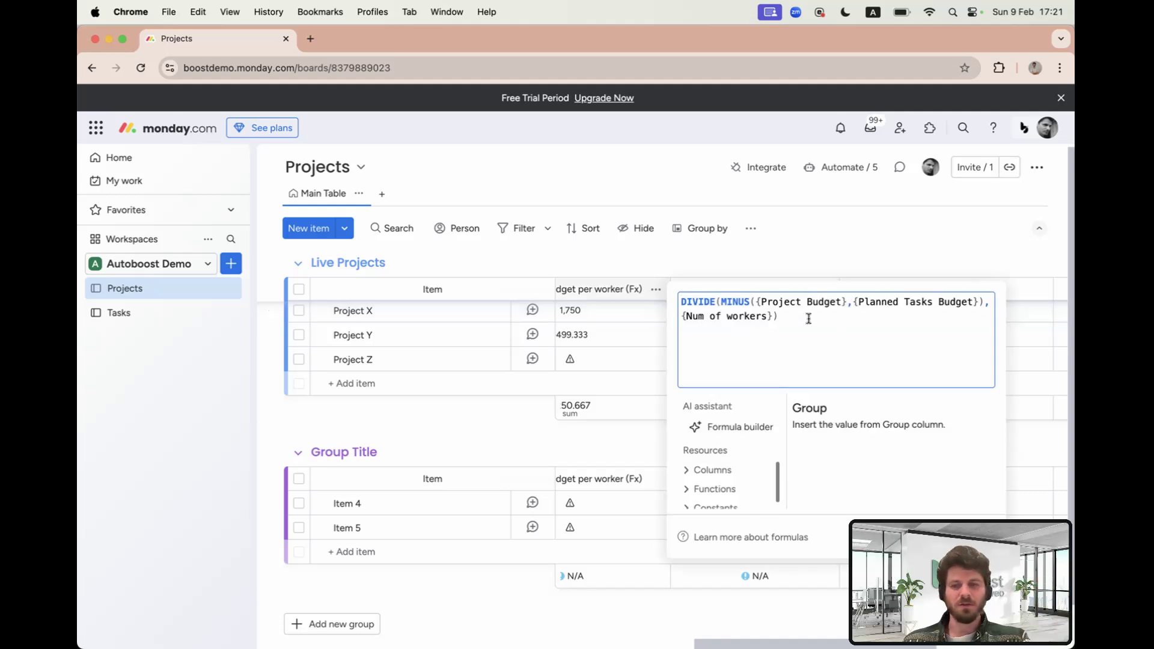
{"action": "left_click", "coordinate": [786, 252]}
{"action": "scroll", "coordinate": [785, 252], "scroll_direction": "left", "scroll_amount": 4}
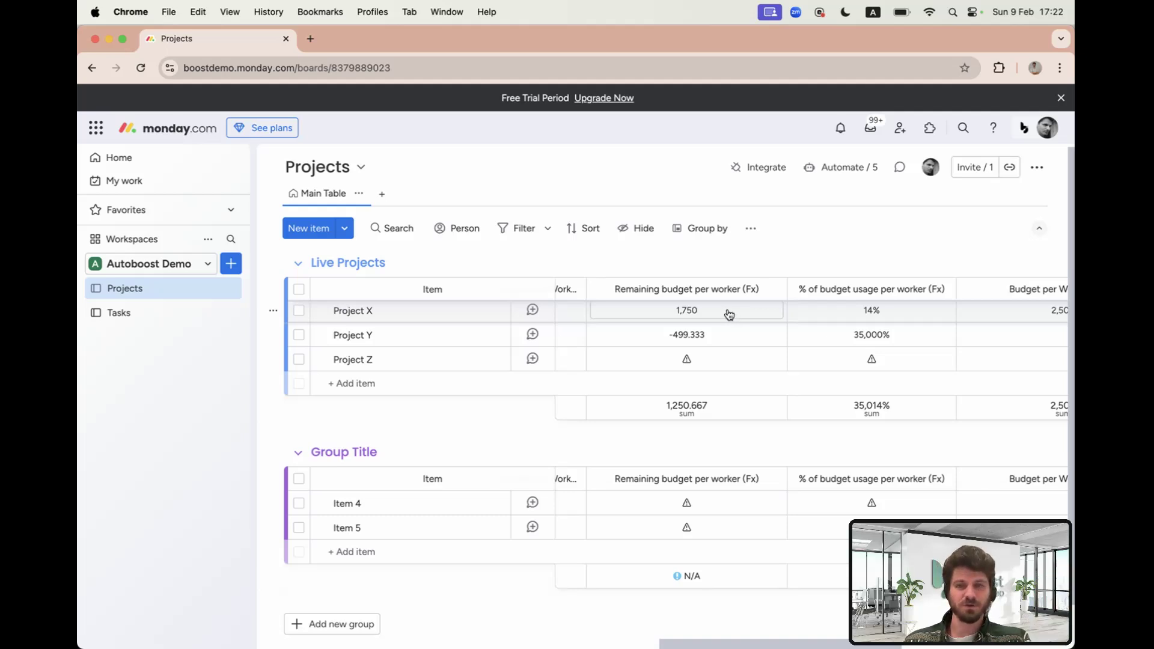
- Review the formula and result column choices in the Go-triggered Budget per Worker automation, and close it without updating
{"action": "left_click", "coordinate": [843, 169]}
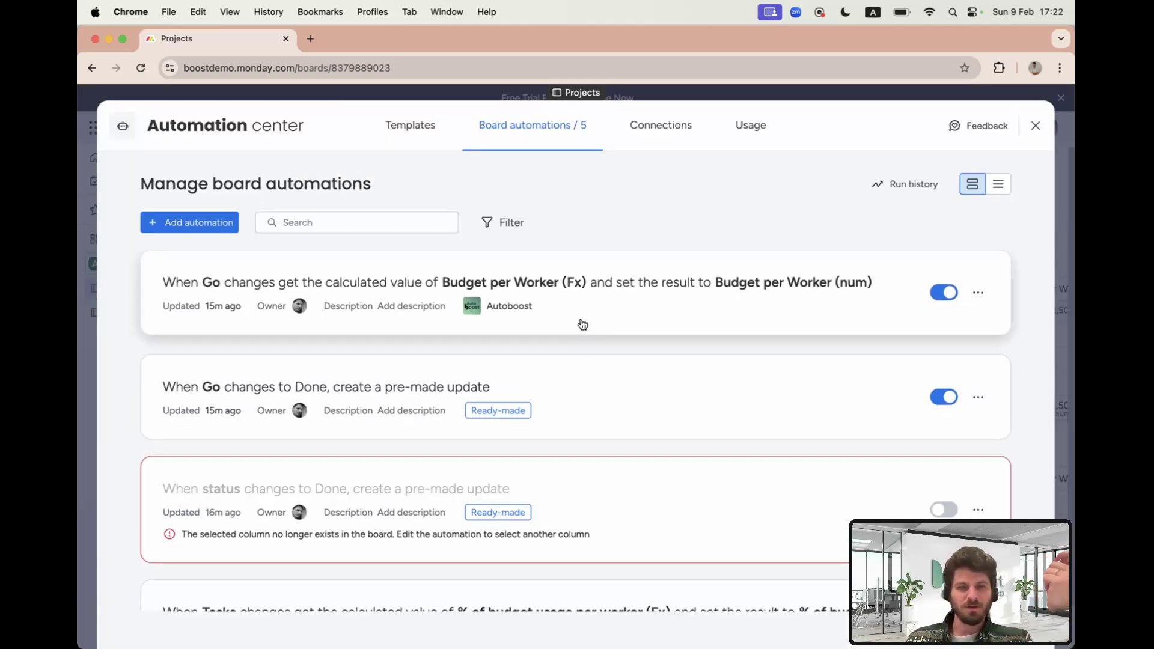
{"action": "left_click", "coordinate": [568, 324]}
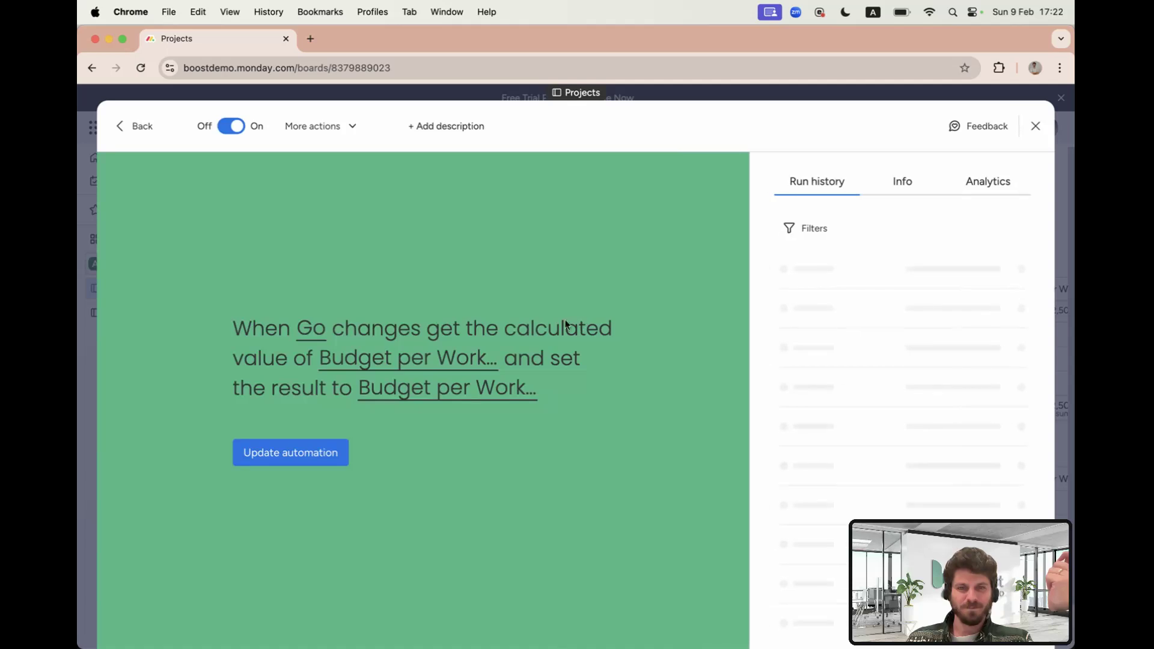
{"action": "left_click", "coordinate": [401, 367]}
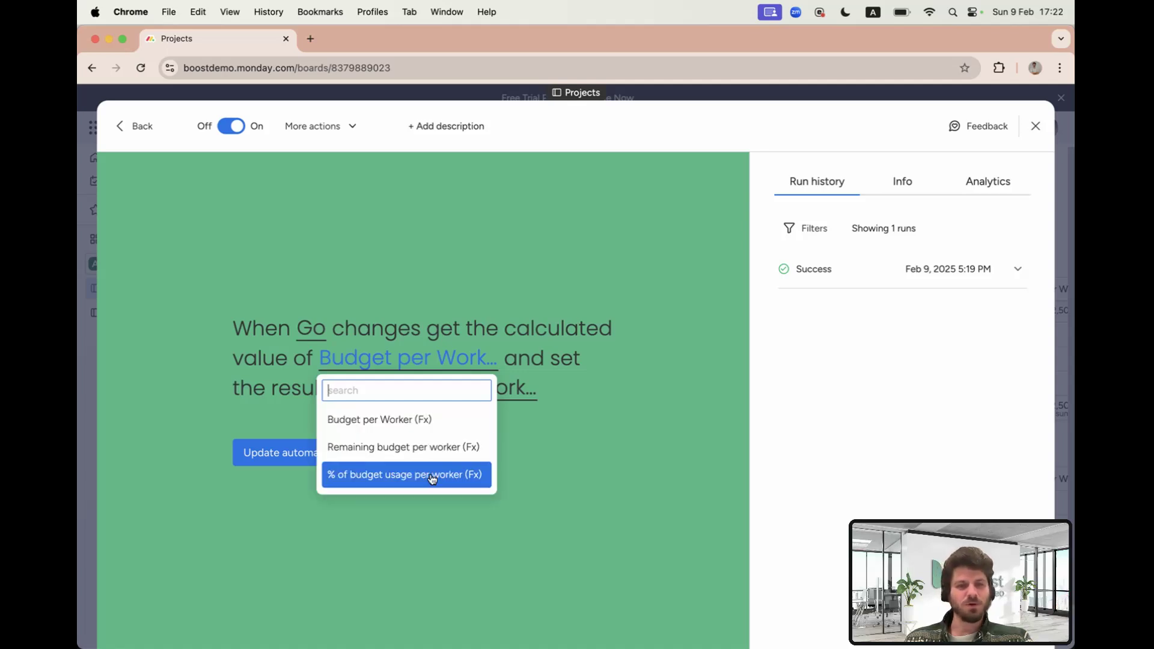
{"action": "left_click", "coordinate": [701, 428]}
{"action": "left_click", "coordinate": [491, 399]}
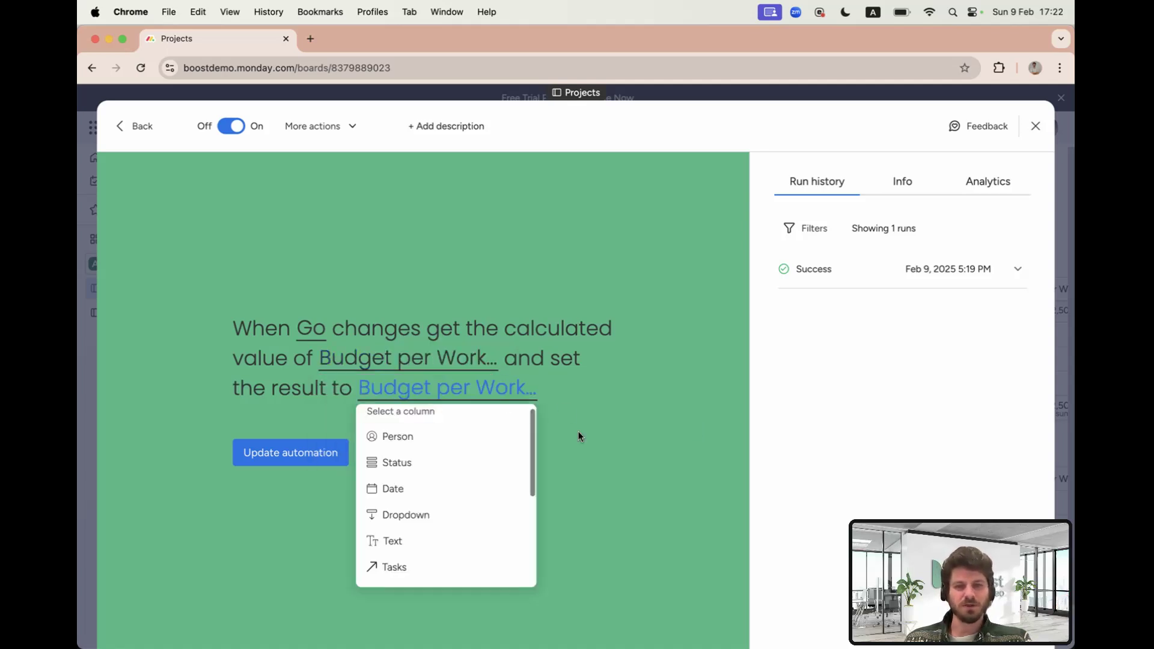
{"action": "left_click", "coordinate": [612, 444]}
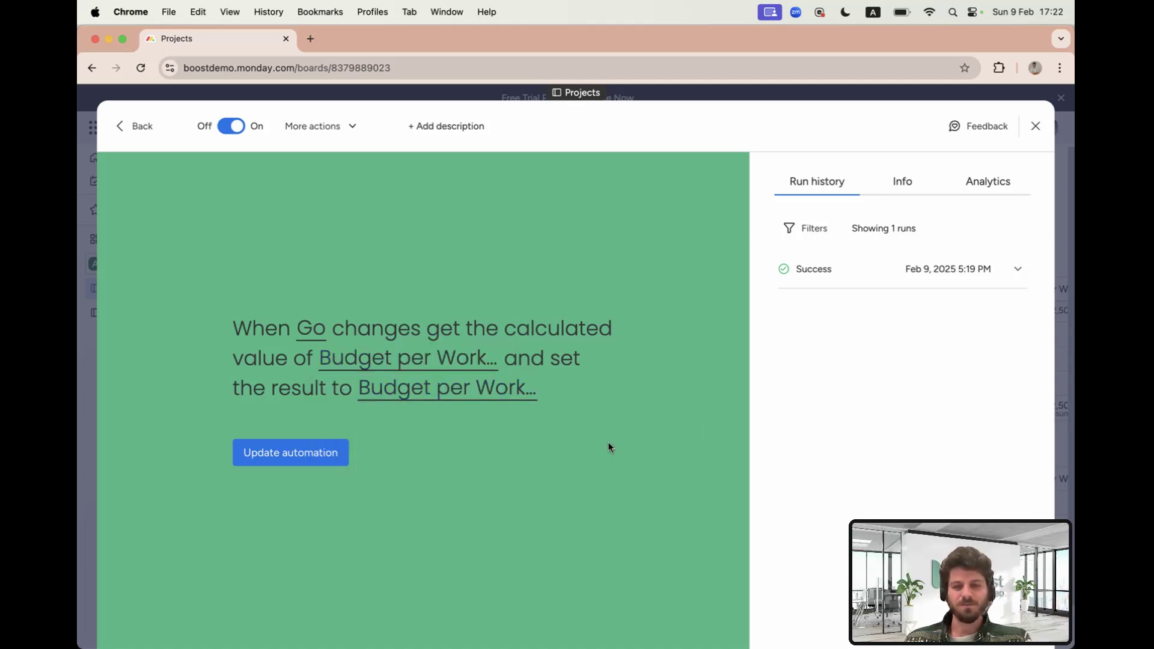
{"action": "left_click", "coordinate": [1035, 126]}
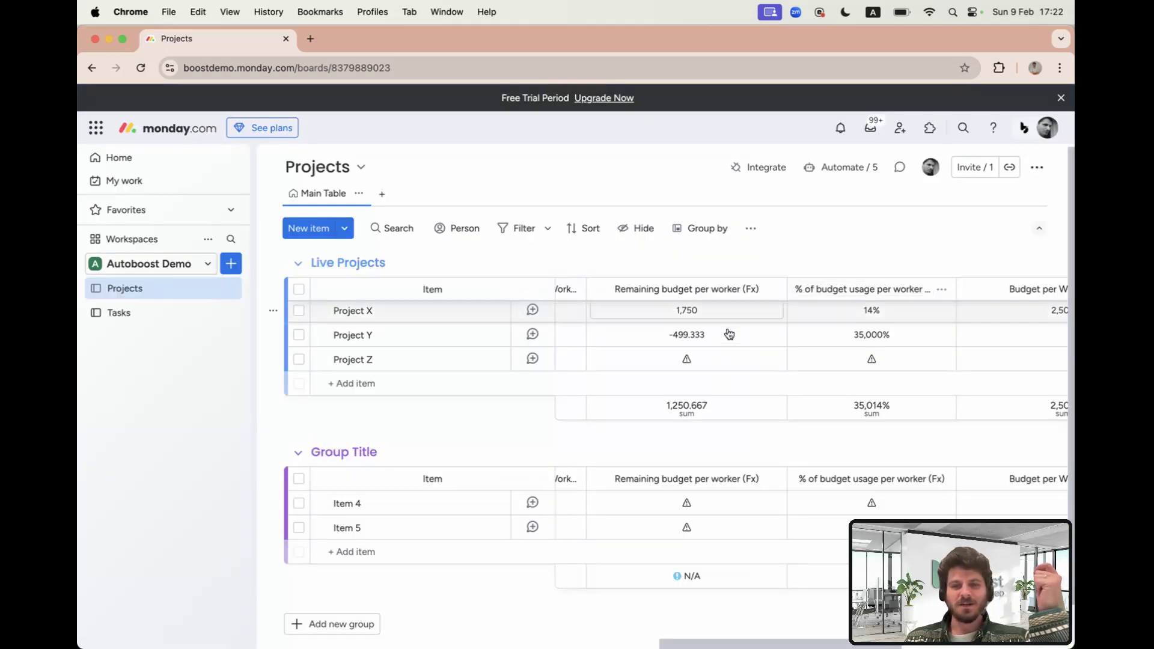